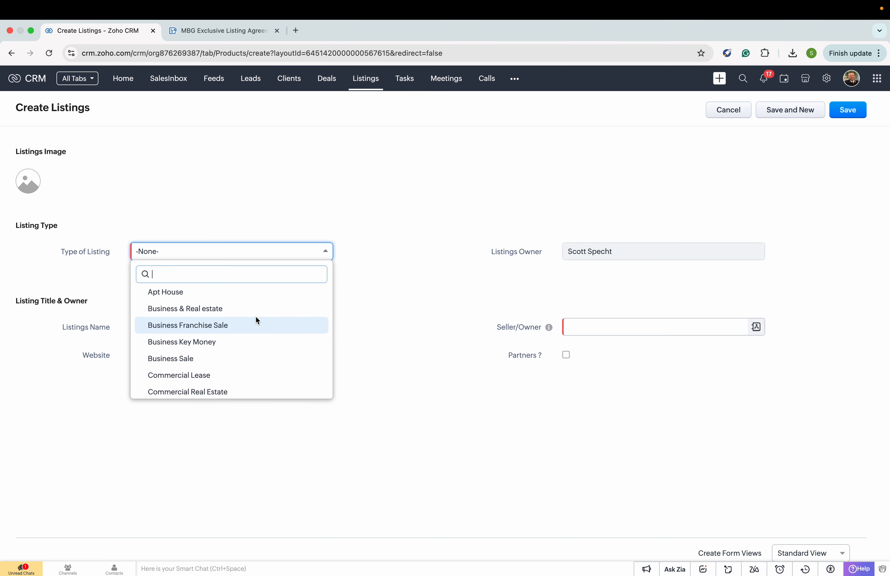
- Set Type of Listing to Business Sale and Listing Status to Active
{"action": "scroll", "coordinate": [256, 315], "scroll_direction": "up", "scroll_amount": 1}
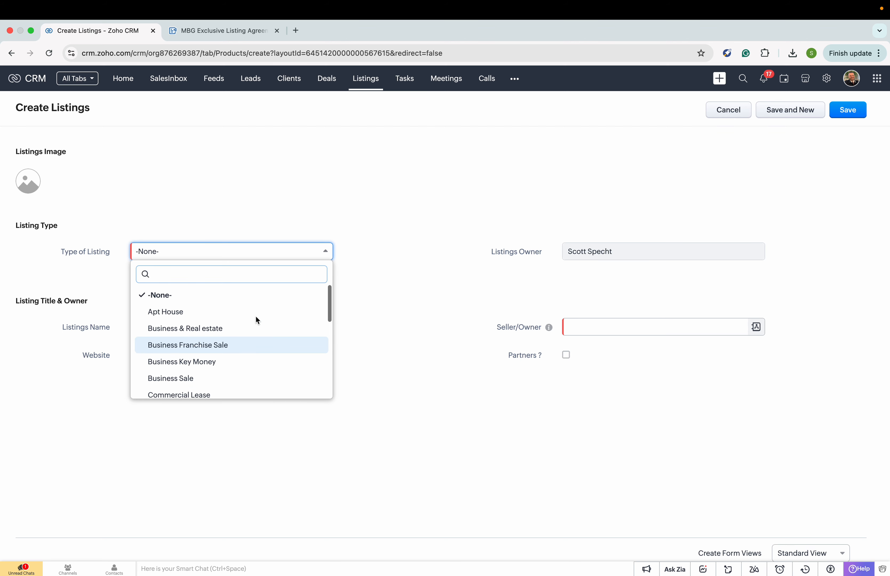
{"action": "left_click", "coordinate": [245, 374]}
{"action": "left_click", "coordinate": [239, 328]}
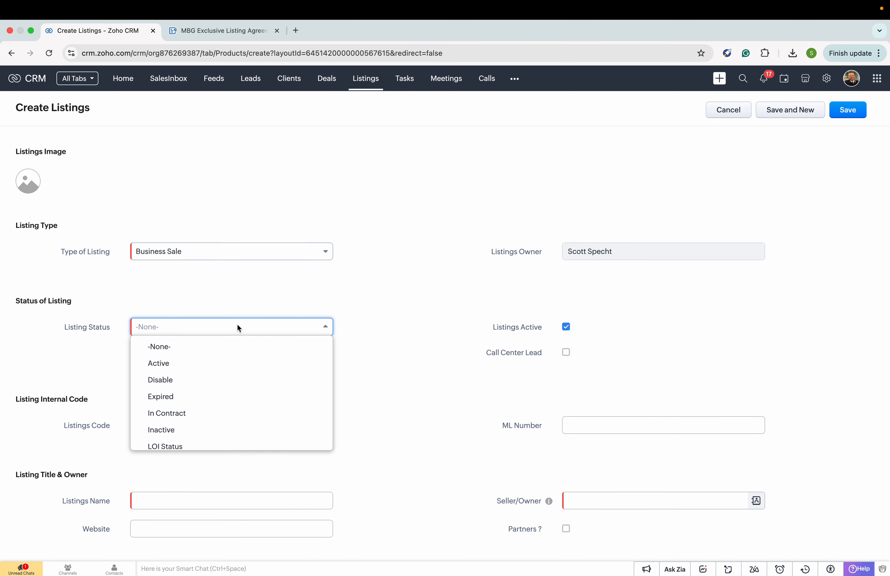
{"action": "left_click", "coordinate": [235, 360]}
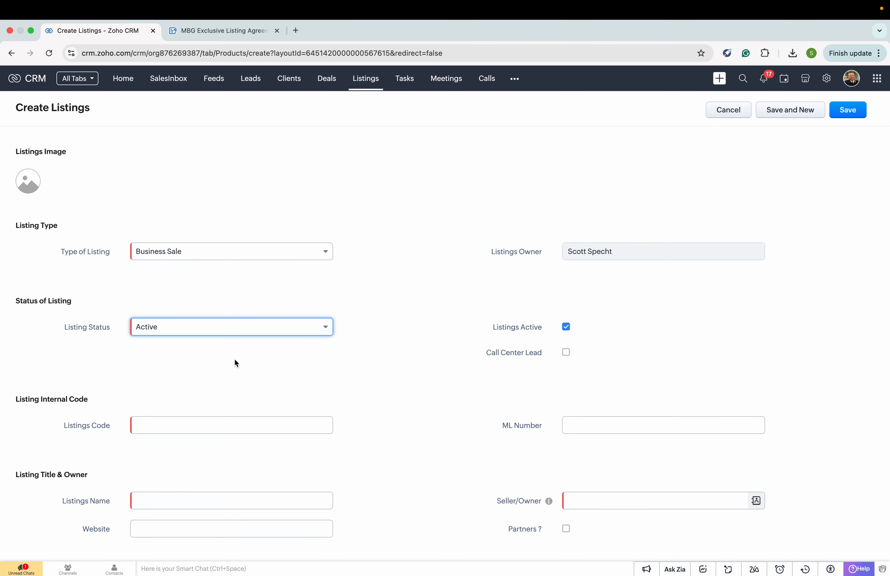
{"action": "scroll", "coordinate": [234, 359], "scroll_direction": "down", "scroll_amount": 1}
- Enter SS-APPLESEED as the Listings Code
{"action": "left_click", "coordinate": [229, 401]}
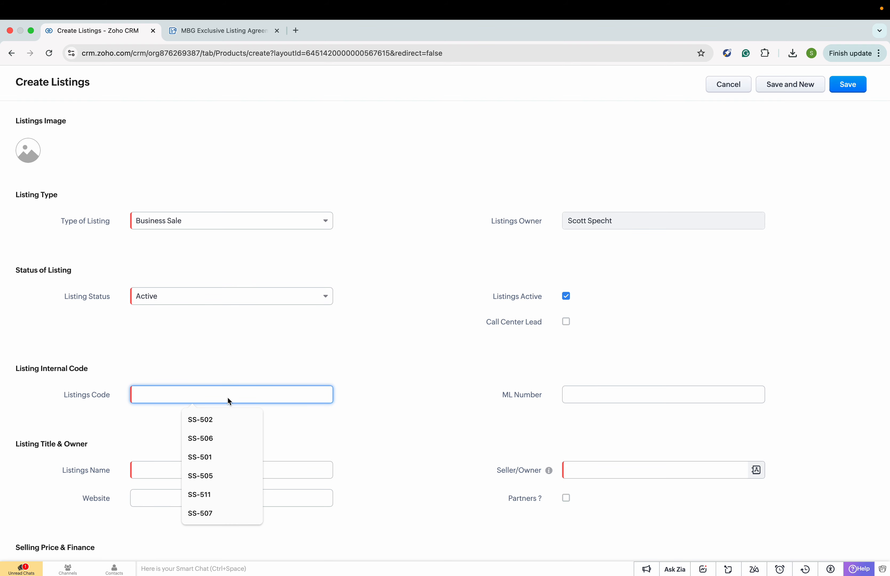
{"action": "type", "text": "SS-AP"}
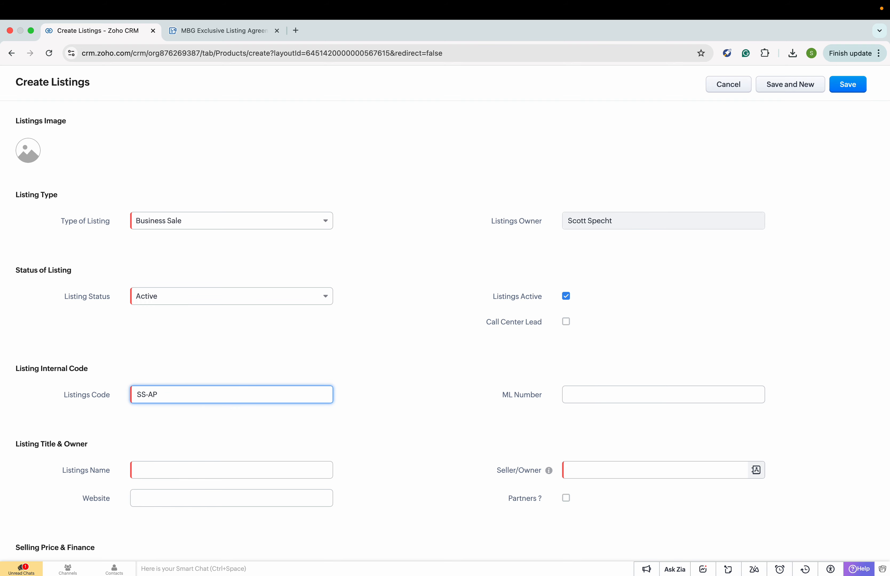
{"action": "type", "text": "PLESEED"}
{"action": "left_click", "coordinate": [342, 428]}
{"action": "scroll", "coordinate": [342, 428], "scroll_direction": "down", "scroll_amount": 2}
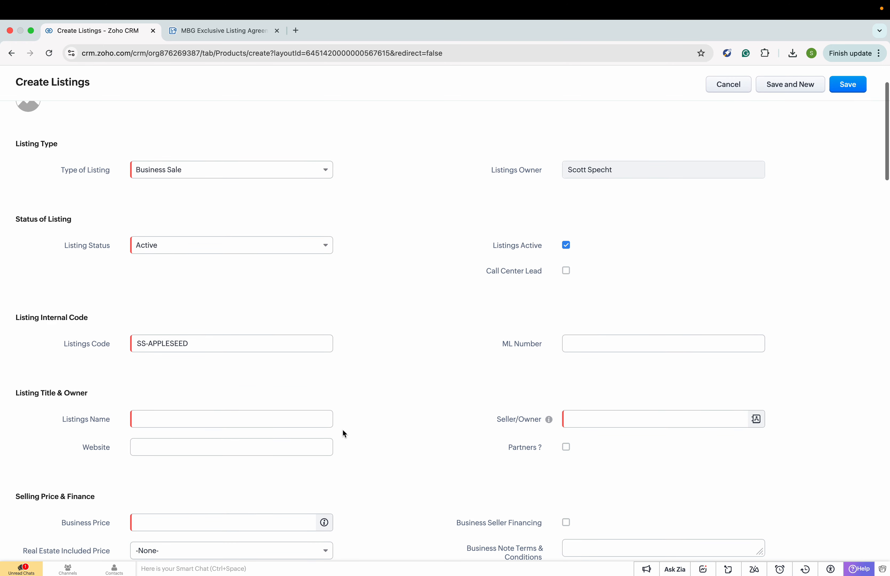
- Enter the listing name 'Appleseed, Inc' and a placeholder business website
{"action": "left_click", "coordinate": [238, 420]}
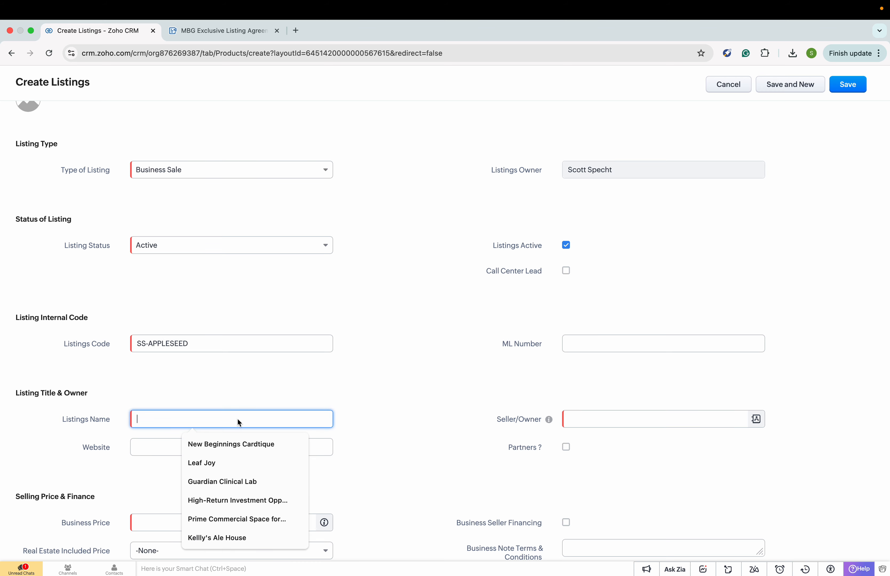
{"action": "type", "text": "App"}
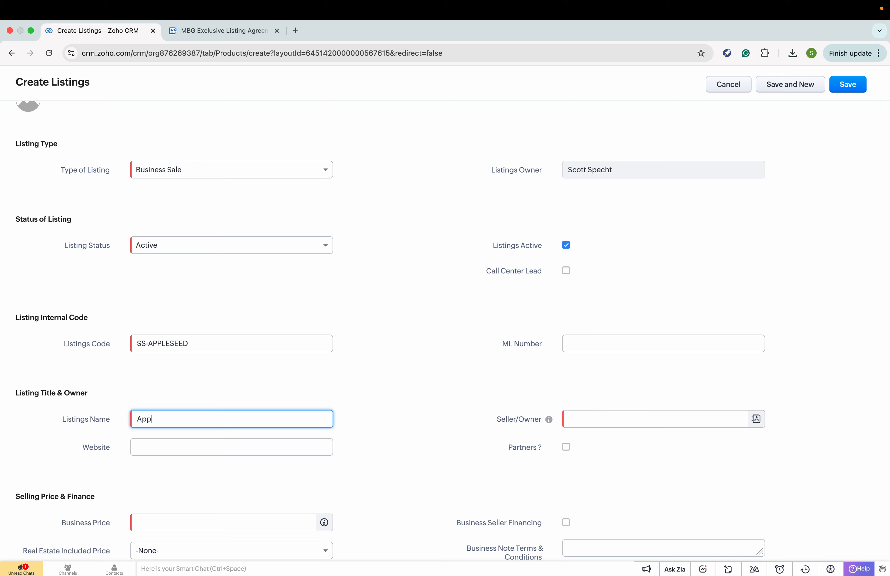
{"action": "type", "text": "leseed, Inc"}
{"action": "left_click", "coordinate": [232, 447]}
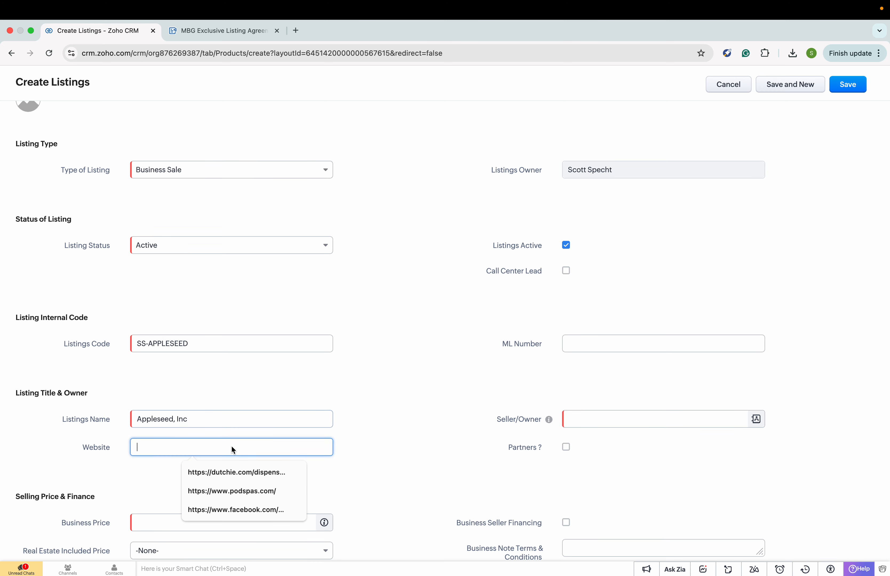
{"action": "type", "text": "www."}
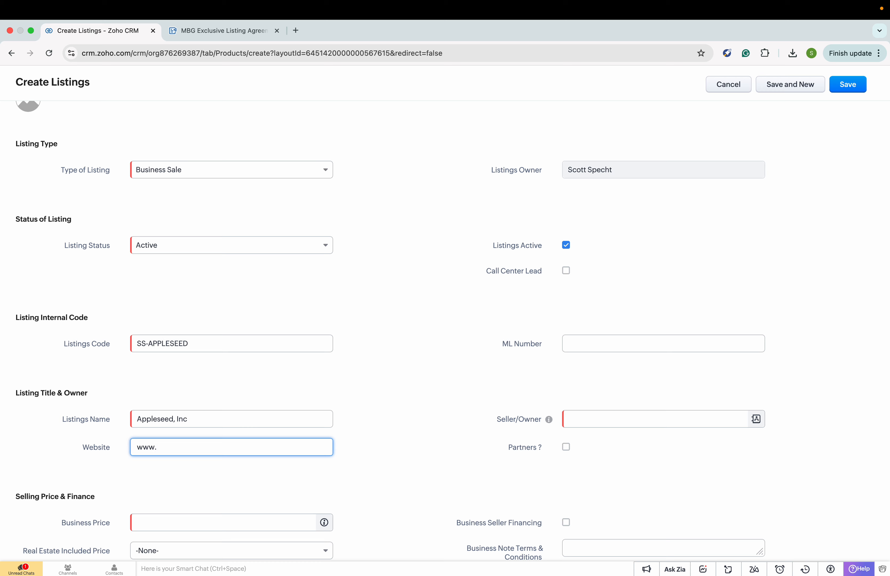
{"action": "type", "text": ";alskjf;lsadfj.com"}
- Search the client lookup and link the matching client as Seller/Owner
{"action": "left_click", "coordinate": [594, 418]}
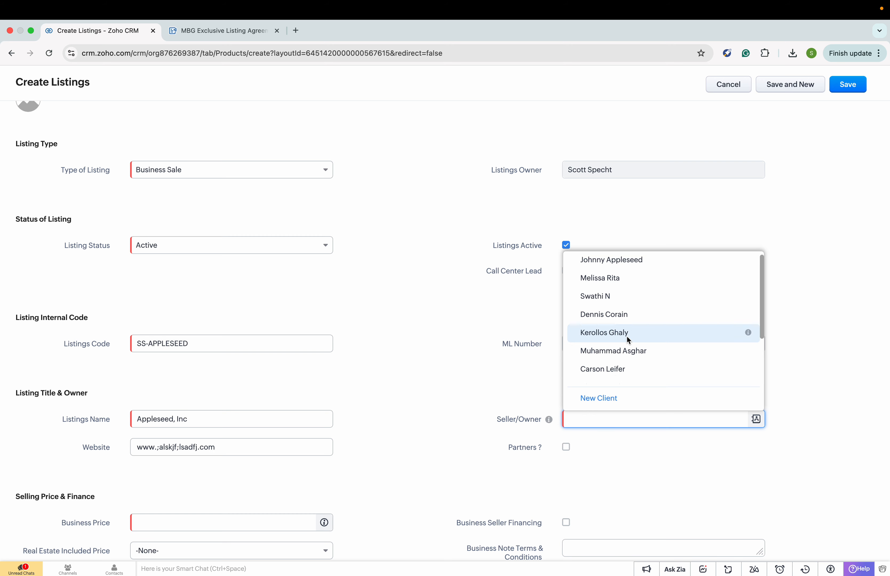
{"action": "scroll", "coordinate": [627, 291], "scroll_direction": "down", "scroll_amount": 1}
{"action": "scroll", "coordinate": [631, 268], "scroll_direction": "up", "scroll_amount": 1}
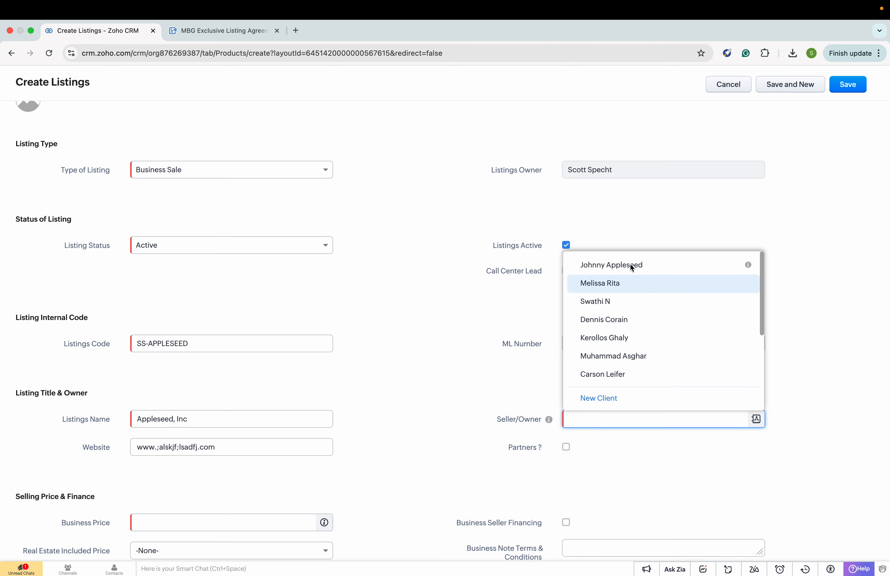
{"action": "type", "text": "Johnny"}
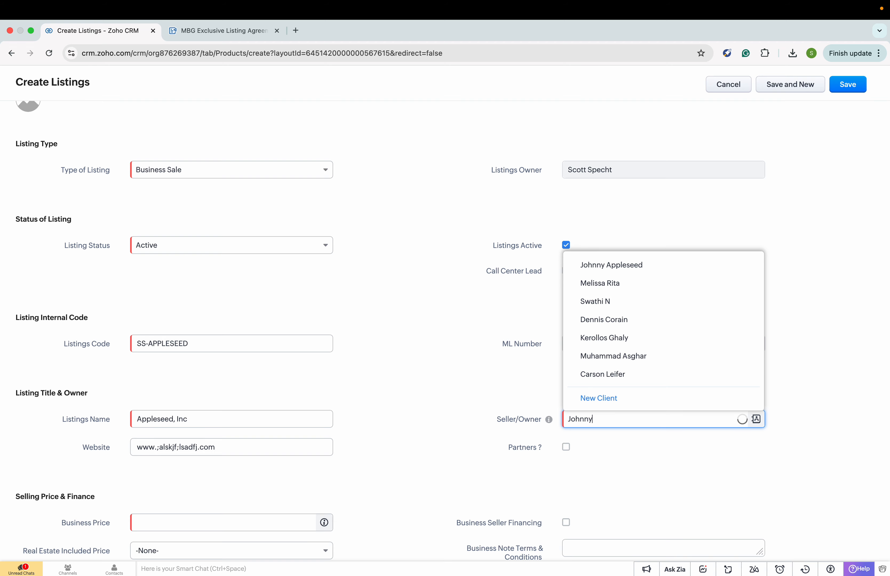
{"action": "left_click", "coordinate": [646, 269]}
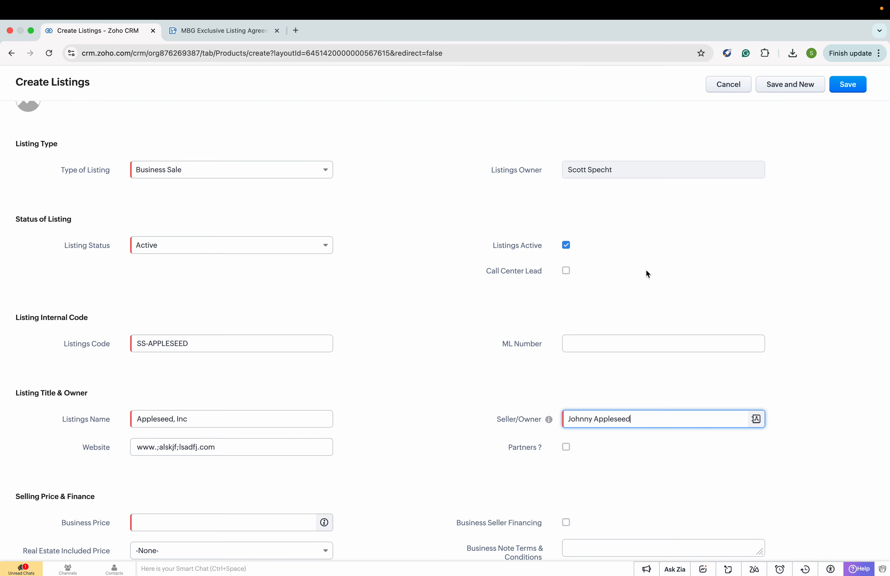
- Enter a Business Price of 1000000
{"action": "scroll", "coordinate": [466, 423], "scroll_direction": "down", "scroll_amount": 2}
{"action": "scroll", "coordinate": [466, 422], "scroll_direction": "down", "scroll_amount": 3}
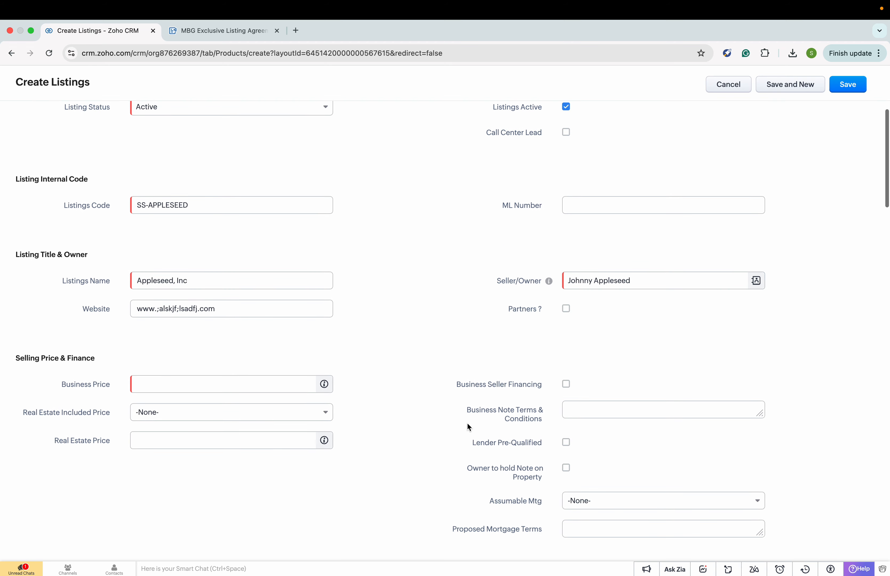
{"action": "left_click", "coordinate": [284, 335]}
{"action": "type", "text": "1000000"}
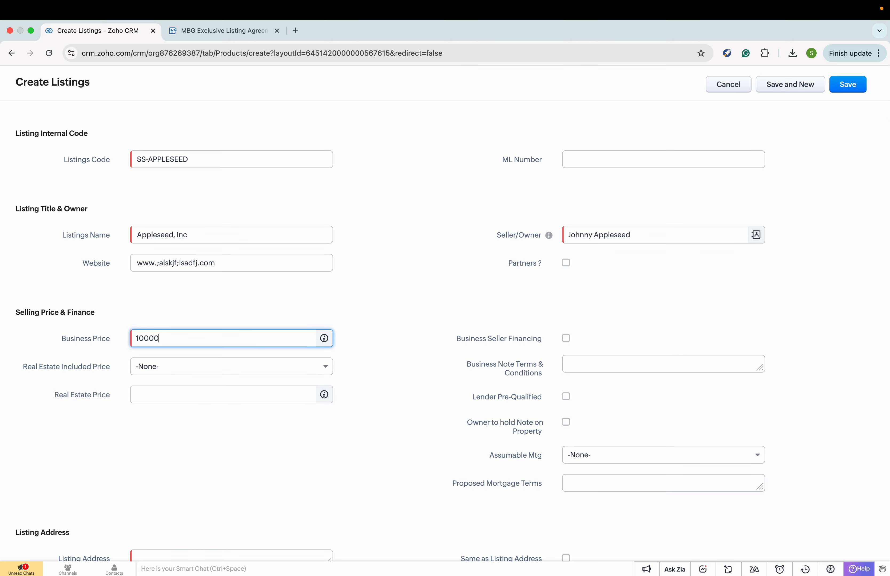
{"action": "key", "text": "Tab"}
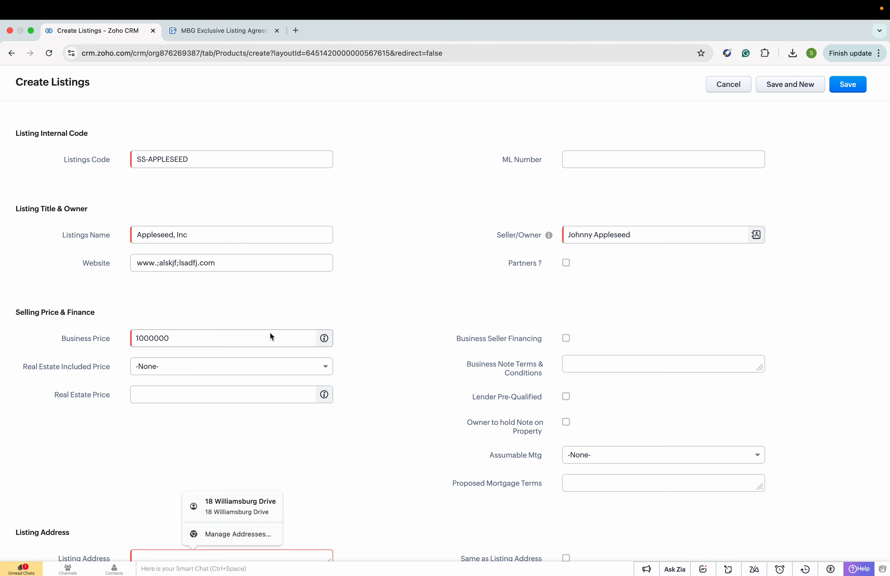
- Set Real Estate Included Price to No
{"action": "left_click", "coordinate": [247, 364]}
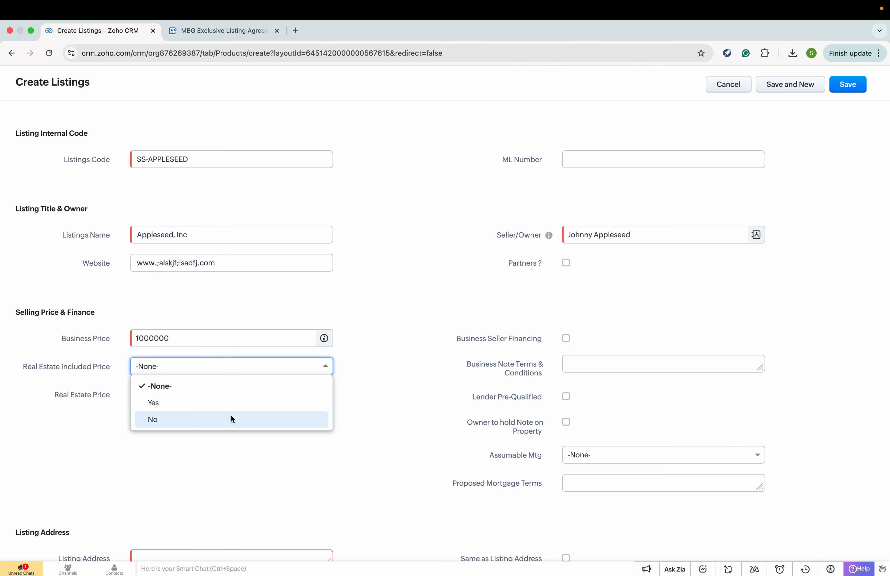
{"action": "left_click", "coordinate": [231, 417]}
{"action": "left_click", "coordinate": [231, 415]}
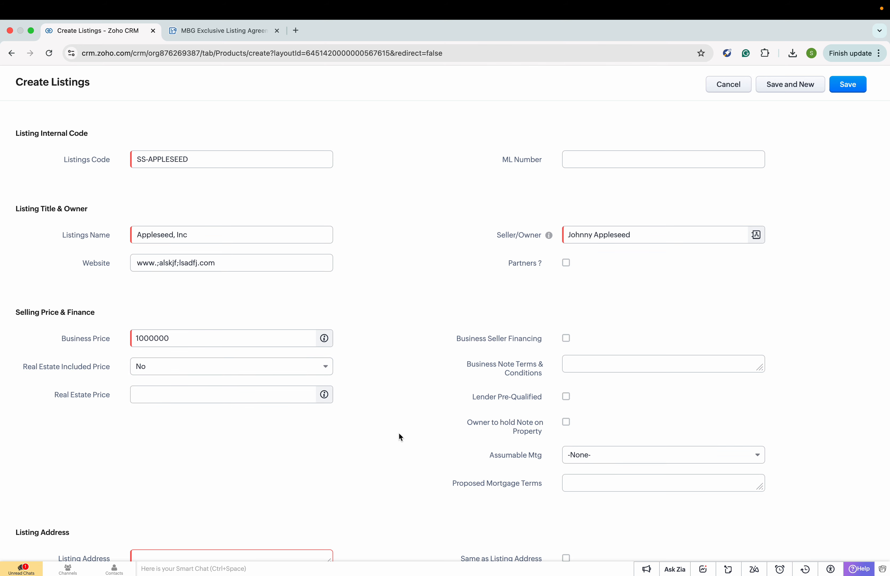
{"action": "scroll", "coordinate": [359, 431], "scroll_direction": "down", "scroll_amount": 1}
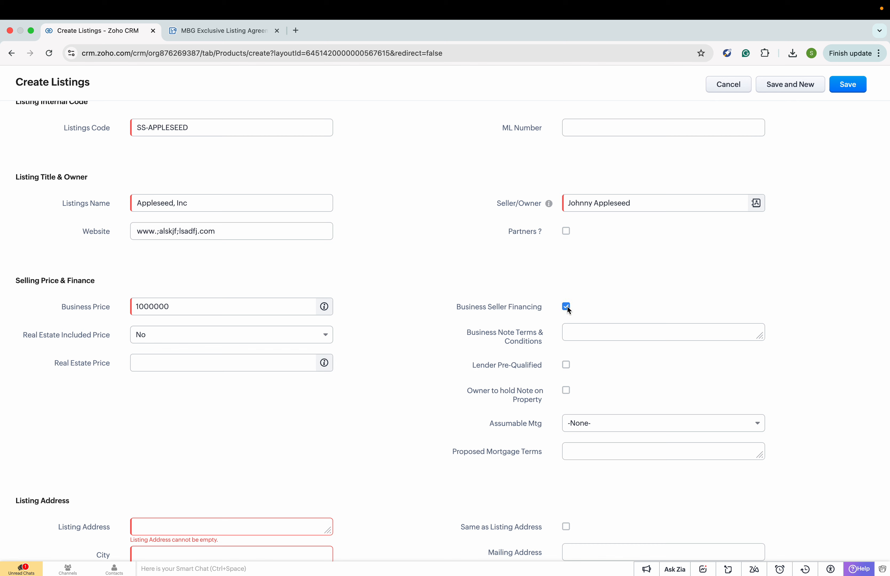
{"action": "left_click", "coordinate": [570, 331]}
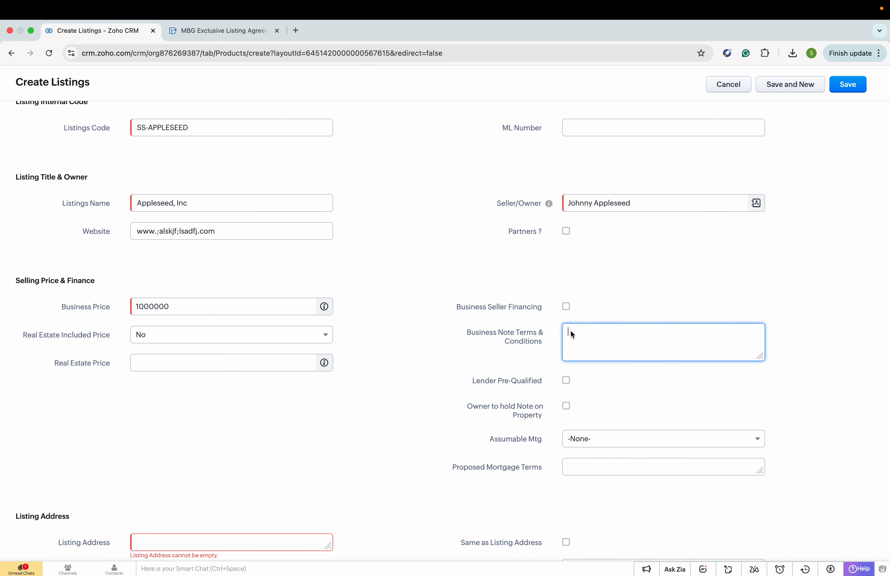
{"action": "scroll", "coordinate": [583, 369], "scroll_direction": "down", "scroll_amount": 1}
{"action": "scroll", "coordinate": [565, 347], "scroll_direction": "down", "scroll_amount": 3}
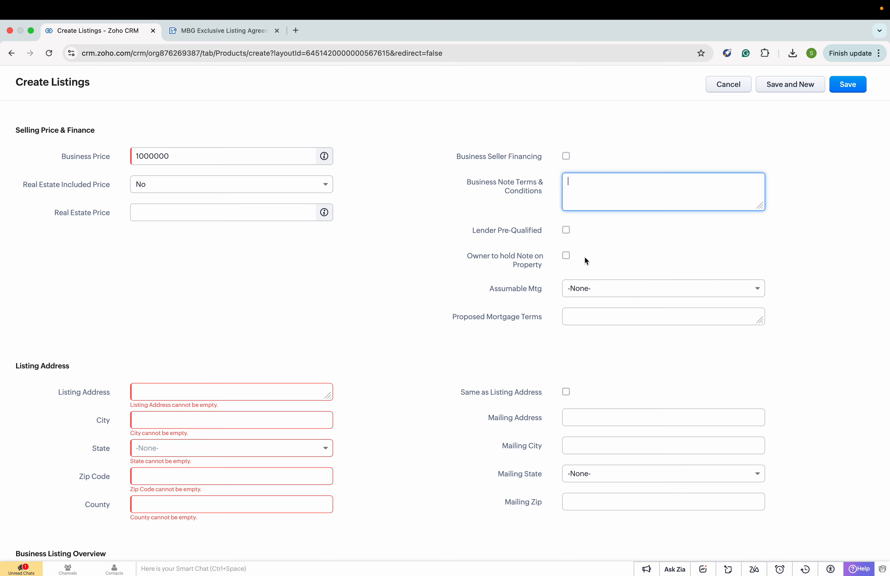
- Enter the street address '123 Applseed Way' and city Appleton
{"action": "scroll", "coordinate": [544, 326], "scroll_direction": "down", "scroll_amount": 3}
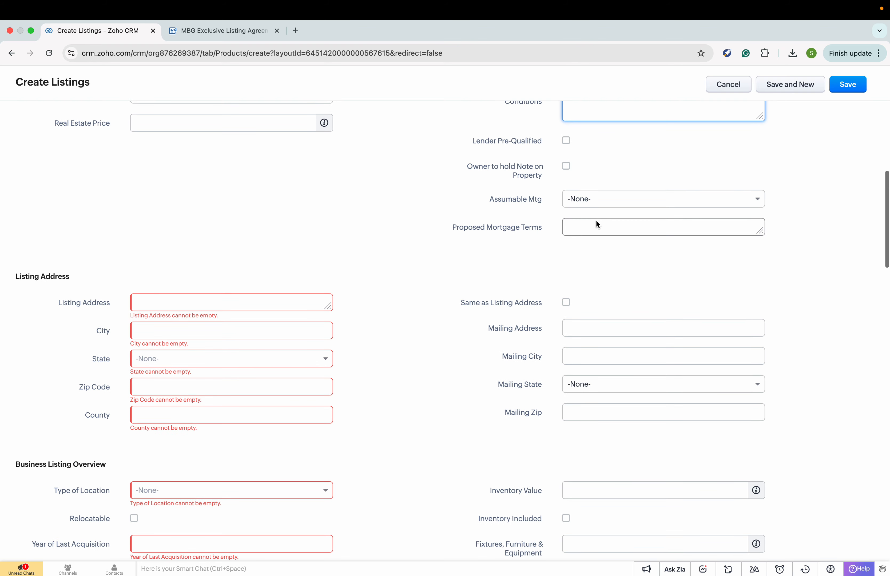
{"action": "scroll", "coordinate": [362, 273], "scroll_direction": "down", "scroll_amount": 2}
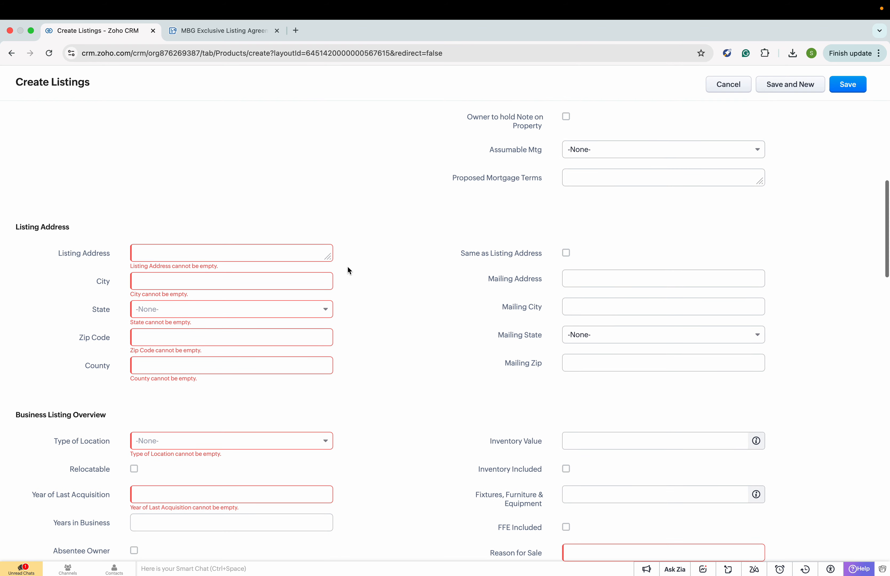
{"action": "left_click", "coordinate": [197, 254]}
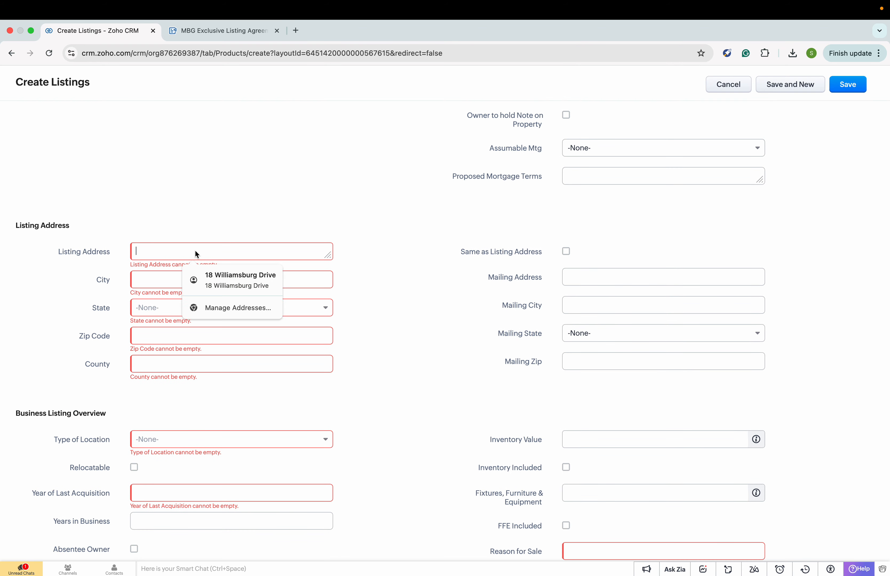
{"action": "type", "text": "123 "}
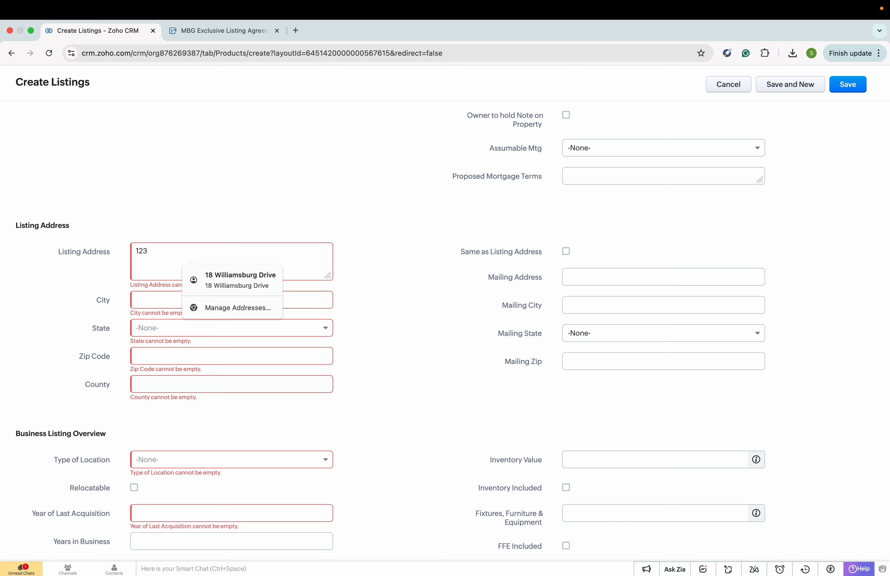
{"action": "type", "text": "Applseed Way"}
{"action": "left_click", "coordinate": [162, 303]}
{"action": "type", "text": "Appleton"}
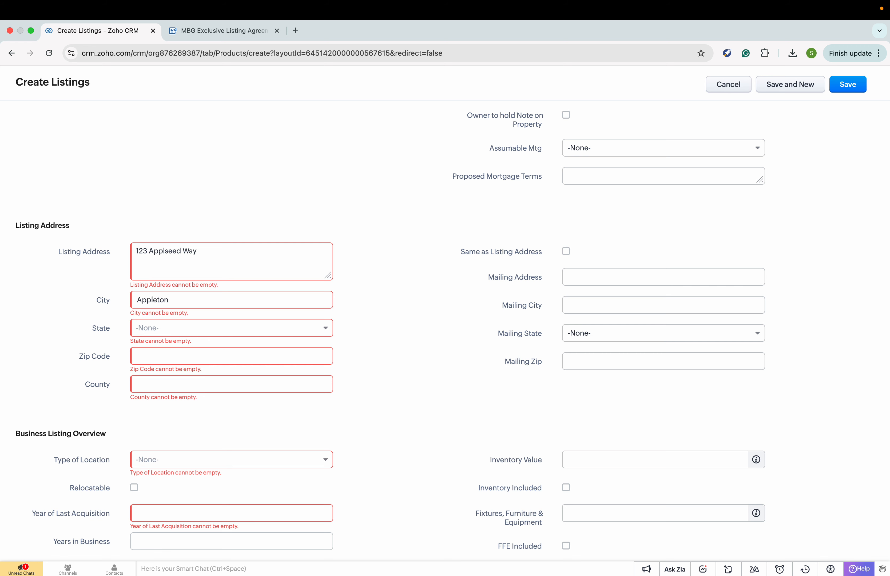
- Set the state to New York, zip code 11774 and county Bronx
{"action": "left_click", "coordinate": [161, 328]}
{"action": "type", "text": "New y"}
{"action": "key", "text": "Return"}
{"action": "left_click", "coordinate": [151, 349]}
{"action": "type", "text": "11"}
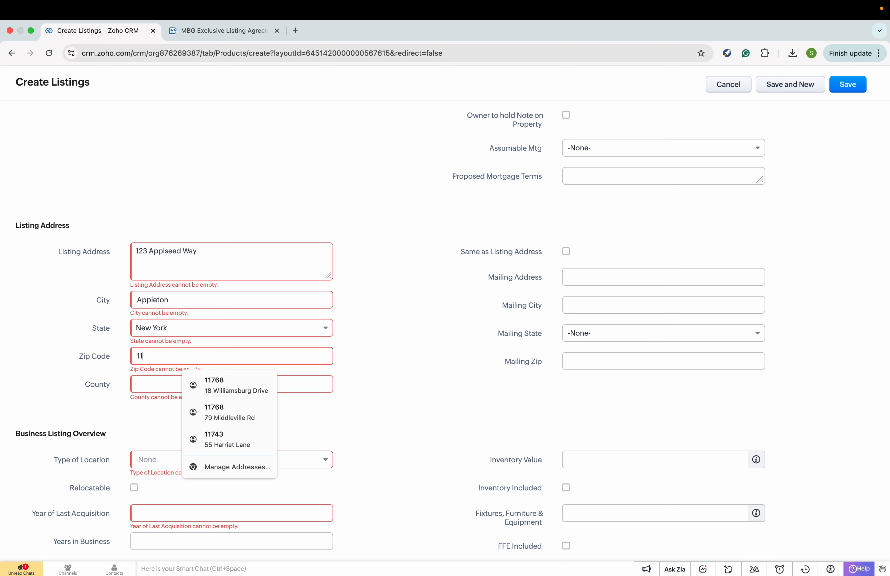
{"action": "type", "text": "7744"}
{"action": "left_click", "coordinate": [156, 388]}
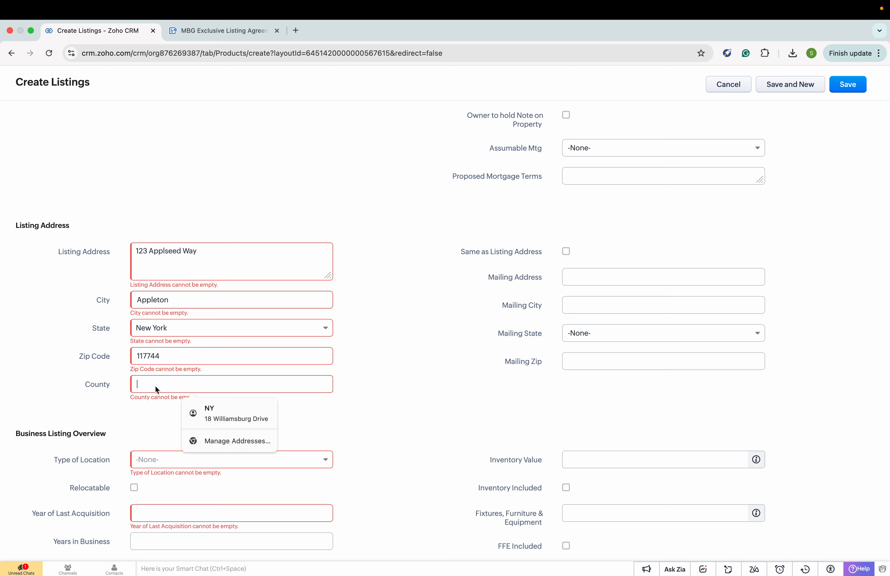
{"action": "type", "text": "Bergen"}
{"action": "key", "text": "BackSpace"}
{"action": "key", "text": "BackSpace"}
{"action": "key", "text": "BackSpace"}
{"action": "key", "text": "BackSpace"}
{"action": "key", "text": "BackSpace"}
{"action": "key", "text": "BackSpace"}
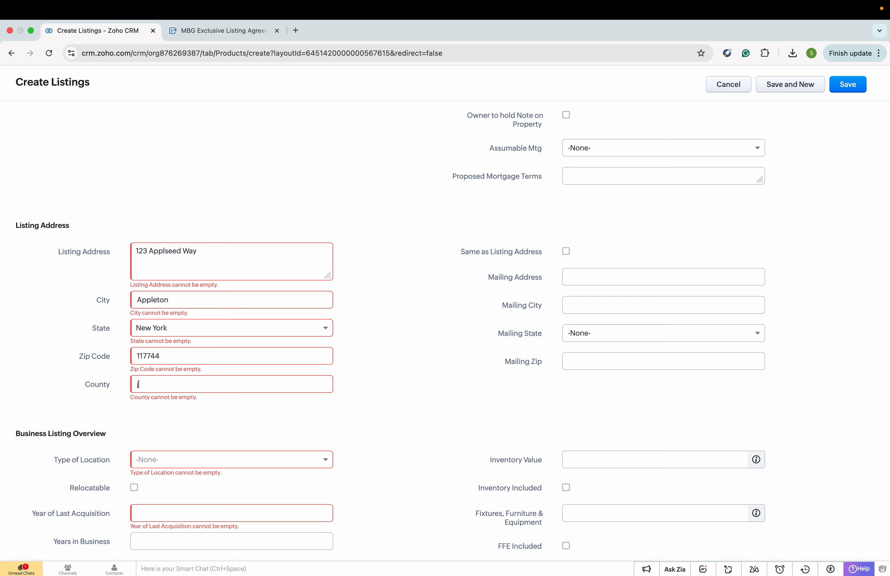
{"action": "type", "text": "Bronx"}
- Set Type of Location to Commercial
{"action": "scroll", "coordinate": [407, 464], "scroll_direction": "down", "scroll_amount": 2}
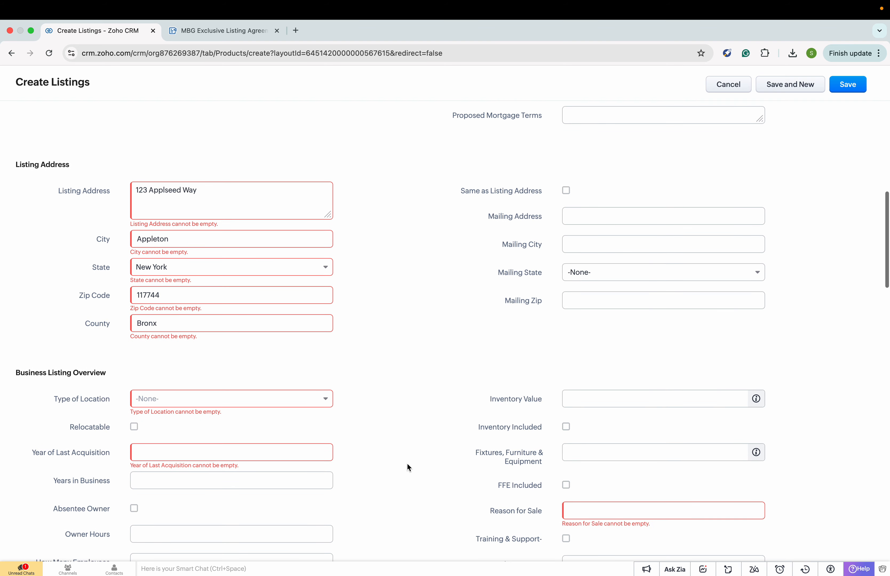
{"action": "left_click", "coordinate": [279, 400]}
{"action": "scroll", "coordinate": [274, 476], "scroll_direction": "down", "scroll_amount": 1}
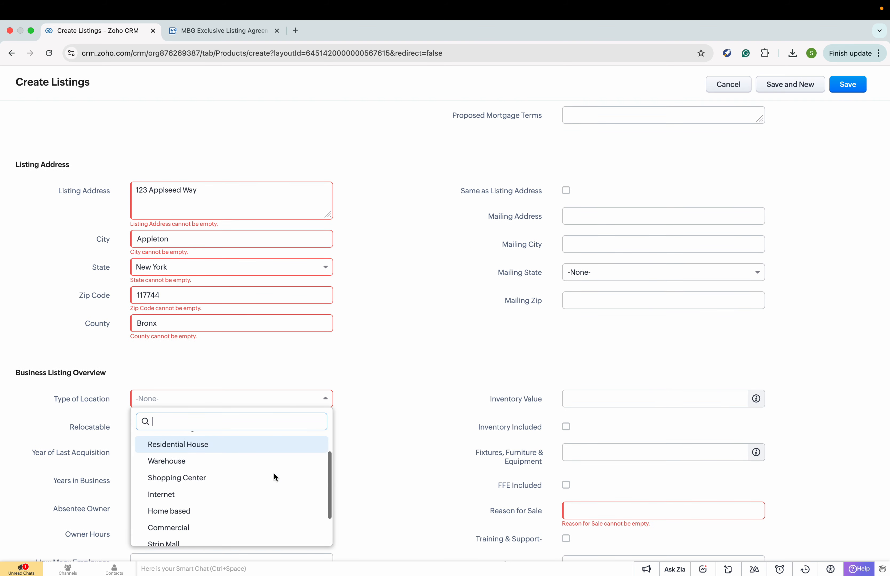
{"action": "scroll", "coordinate": [275, 478], "scroll_direction": "up", "scroll_amount": 1}
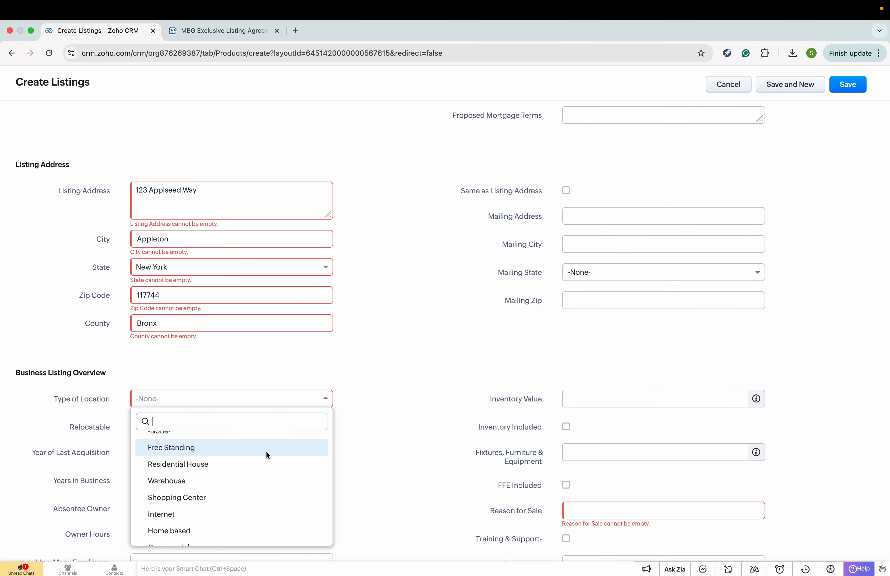
{"action": "scroll", "coordinate": [260, 501], "scroll_direction": "down", "scroll_amount": 3}
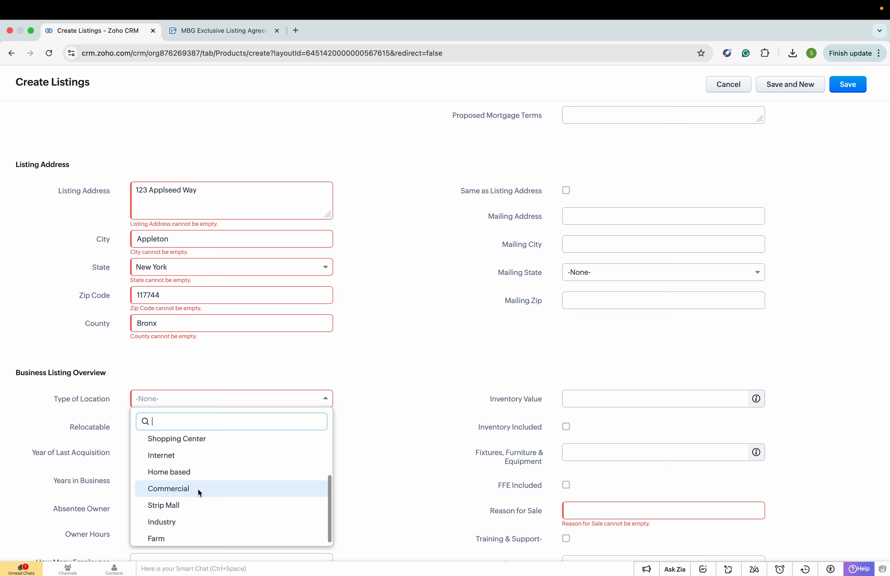
{"action": "left_click", "coordinate": [197, 488]}
{"action": "scroll", "coordinate": [334, 455], "scroll_direction": "down", "scroll_amount": 2}
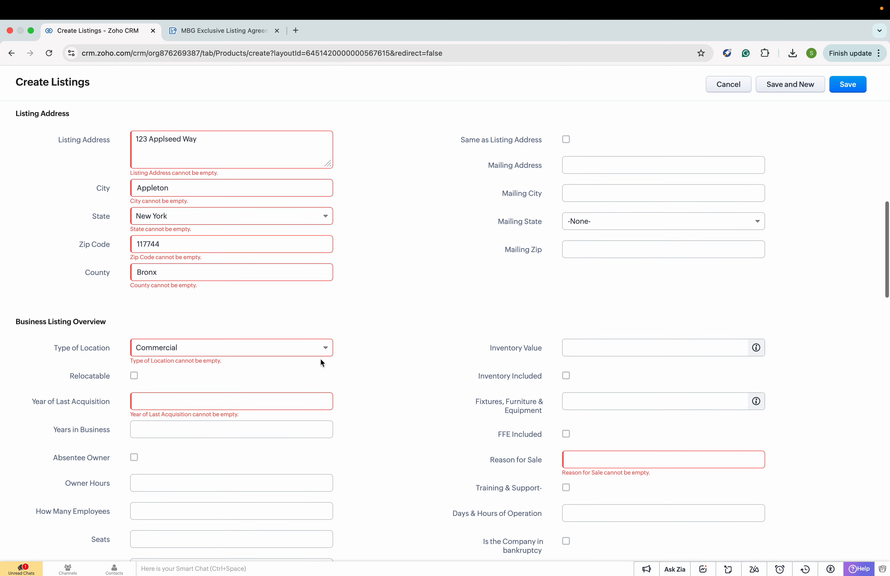
{"action": "left_click", "coordinate": [320, 350]}
{"action": "scroll", "coordinate": [292, 438], "scroll_direction": "up", "scroll_amount": 3}
{"action": "scroll", "coordinate": [292, 438], "scroll_direction": "down", "scroll_amount": 2}
{"action": "left_click", "coordinate": [417, 404]}
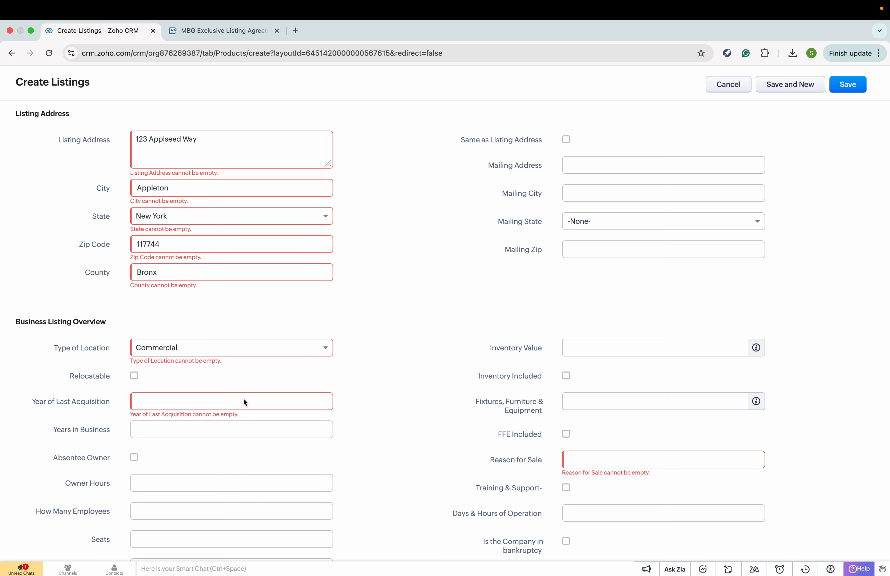
- Enter 2005 as Year of Last Acquisition and Retiring as Reason for Sale
{"action": "type", "text": "2005"}
{"action": "right_click", "coordinate": [385, 423]}
{"action": "scroll", "coordinate": [376, 323], "scroll_direction": "down", "scroll_amount": 1}
{"action": "left_click", "coordinate": [622, 453]}
{"action": "type", "text": "Retiring"}
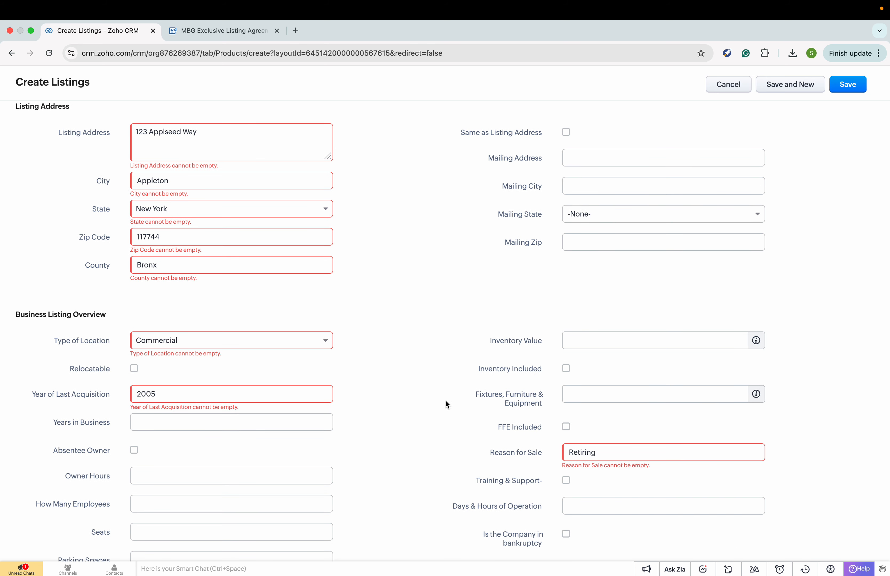
{"action": "scroll", "coordinate": [446, 400], "scroll_direction": "down", "scroll_amount": 3}
{"action": "double_click", "coordinate": [591, 350]}
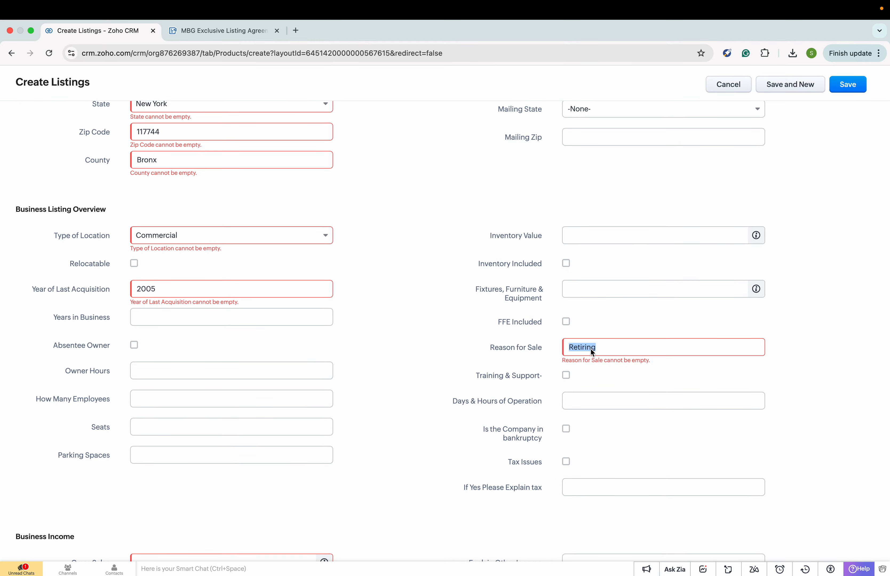
- Enter Gross Sales of 500000
{"action": "scroll", "coordinate": [405, 359], "scroll_direction": "down", "scroll_amount": 3}
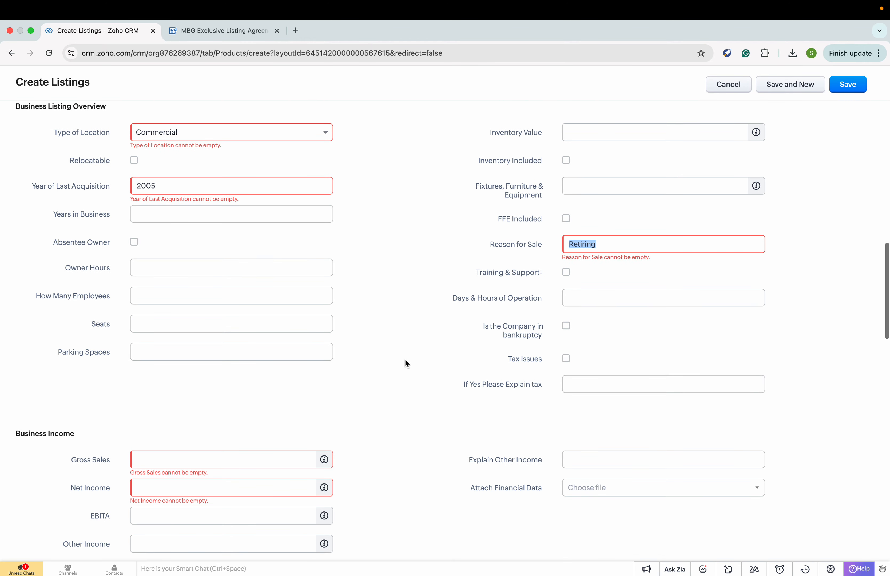
{"action": "scroll", "coordinate": [363, 374], "scroll_direction": "down", "scroll_amount": 2}
{"action": "left_click", "coordinate": [231, 375]}
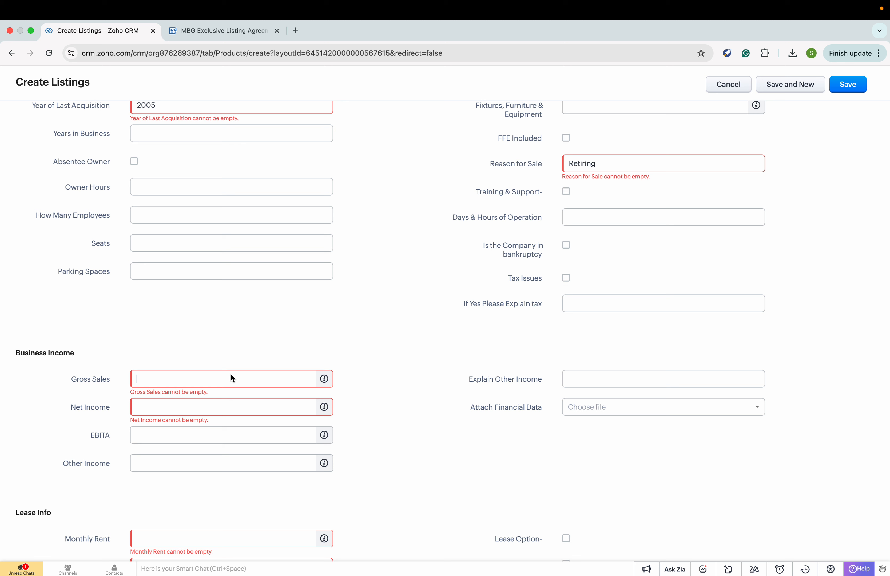
{"action": "type", "text": "500000"}
{"action": "left_click", "coordinate": [207, 411]}
- Enter Net Income 220000, Monthly Rent 6000 and Square Footage 25000
{"action": "type", "text": "220000"}
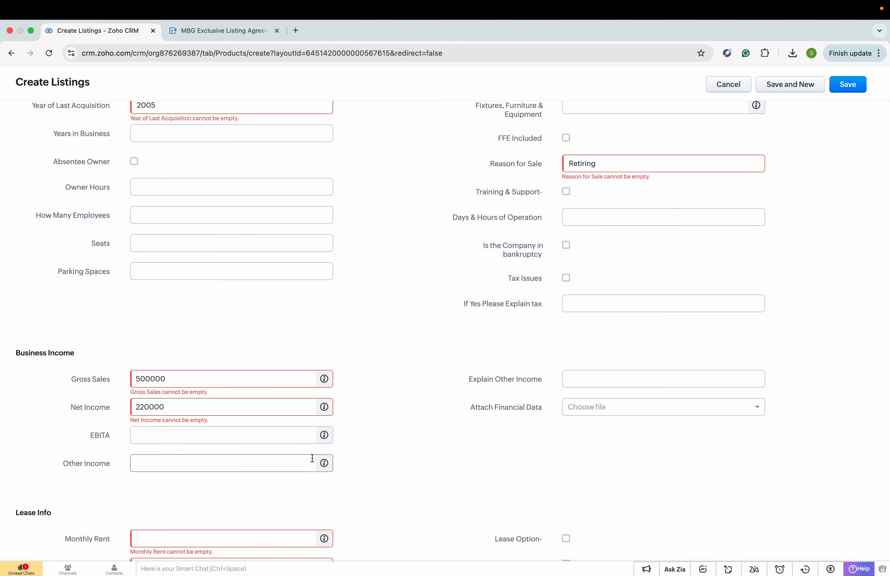
{"action": "scroll", "coordinate": [418, 429], "scroll_direction": "down", "scroll_amount": 5}
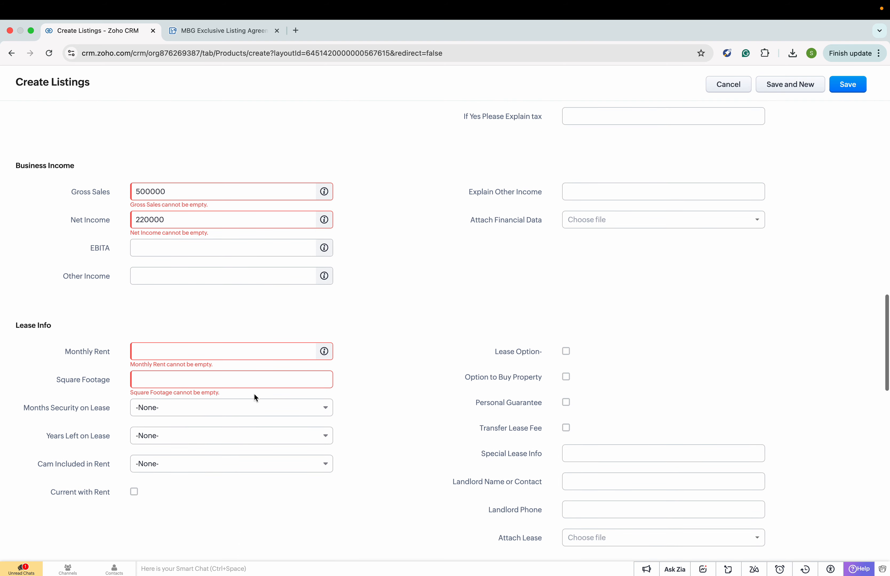
{"action": "left_click", "coordinate": [242, 351]}
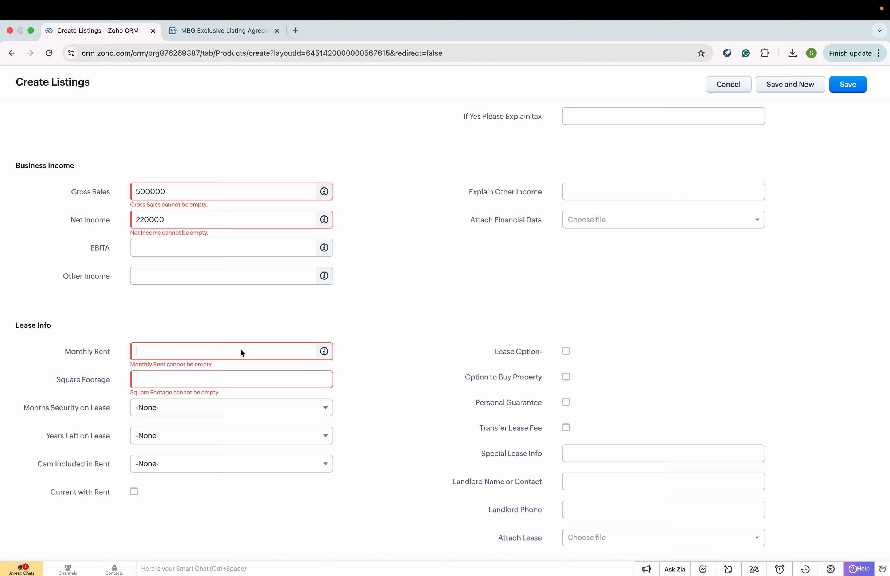
{"action": "type", "text": "6000"}
{"action": "type", "text": "25000"}
- Scroll down to Listing Advertising Info and open a new browser tab
{"action": "scroll", "coordinate": [387, 393], "scroll_direction": "down", "scroll_amount": 2}
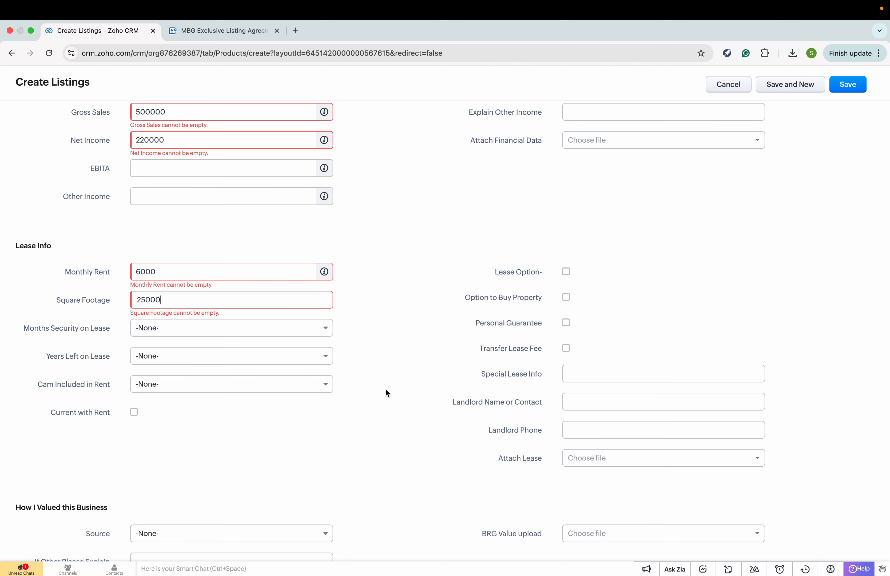
{"action": "scroll", "coordinate": [385, 391], "scroll_direction": "down", "scroll_amount": 6}
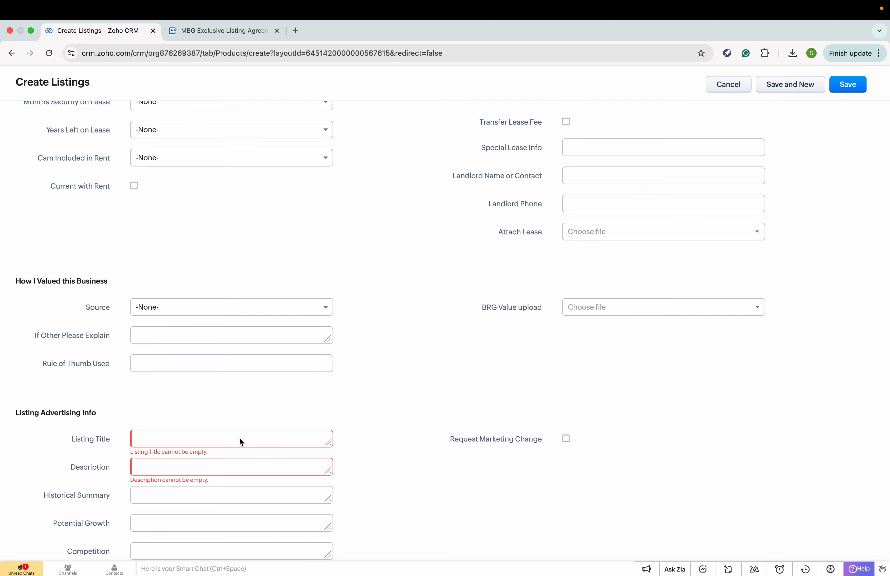
{"action": "scroll", "coordinate": [240, 442], "scroll_direction": "down", "scroll_amount": 3}
{"action": "scroll", "coordinate": [366, 404], "scroll_direction": "down", "scroll_amount": 1}
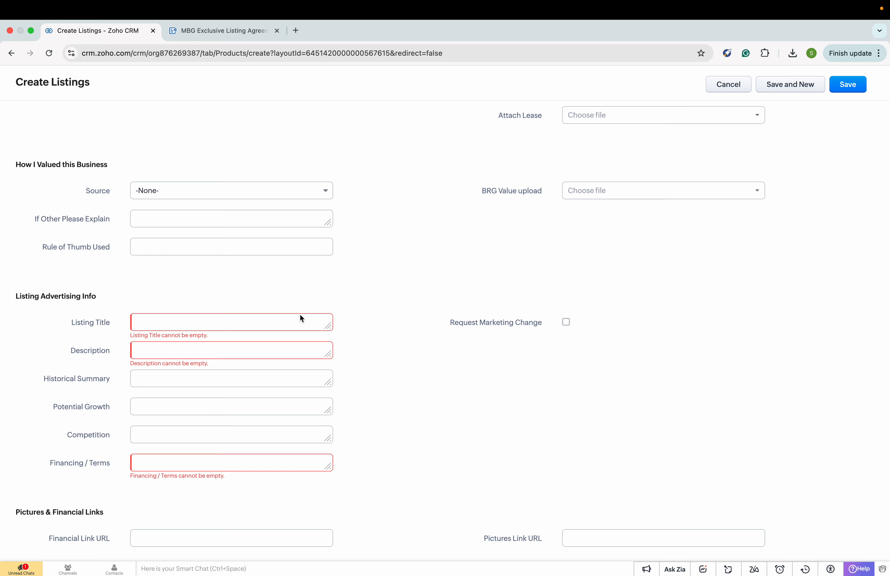
{"action": "key", "text": "super+t"}
- Ask ChatGPT for a listing title and agreement for Appleseed, Inc., then select the suggested title
{"action": "type", "text": "chatgpt"}
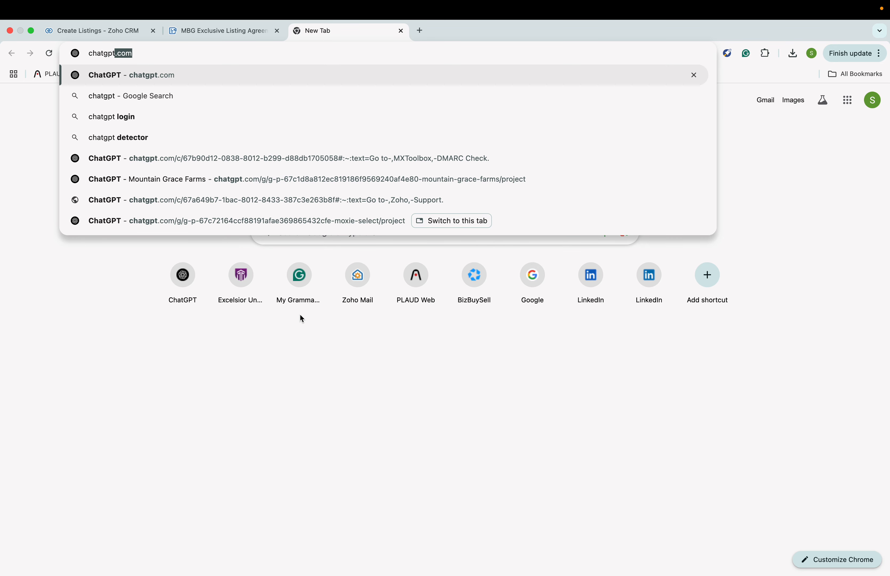
{"action": "key", "text": "Return"}
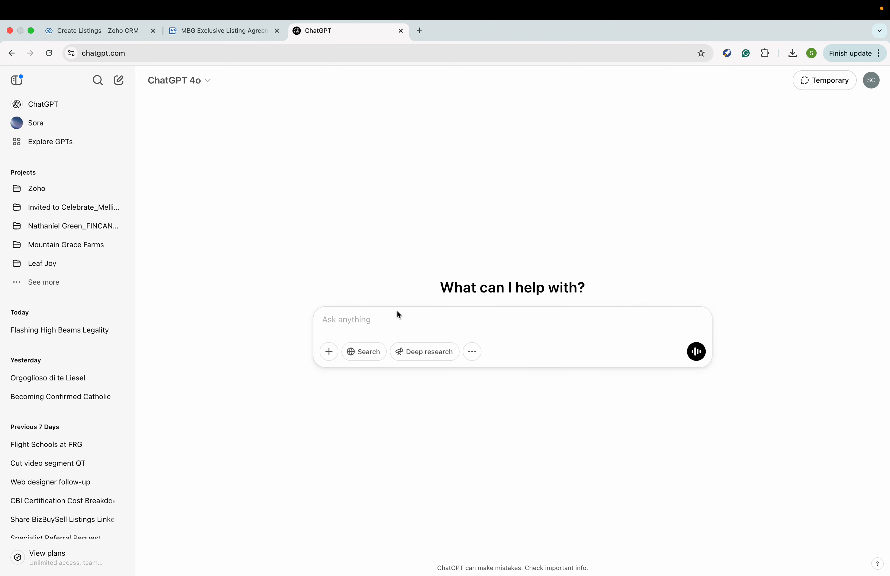
{"action": "type", "text": "Create a listing title and listing agreement for "}
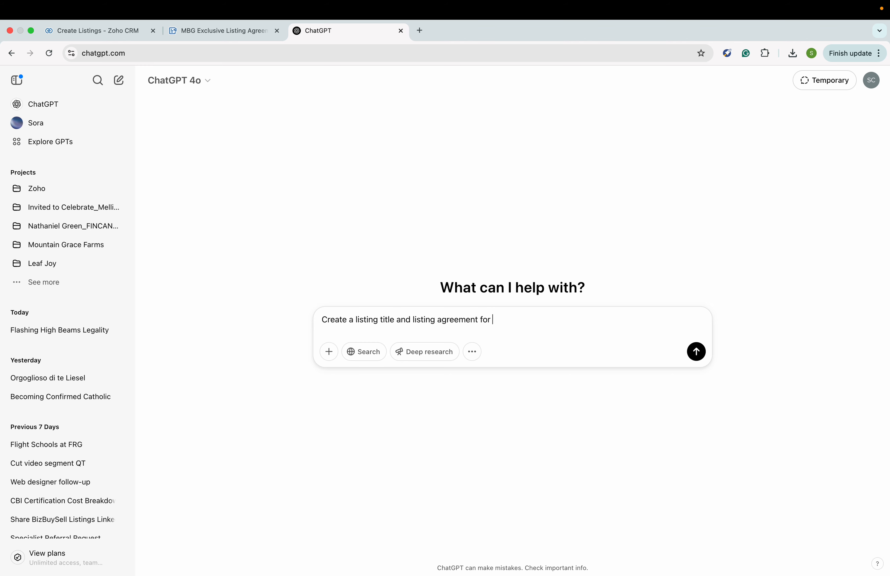
{"action": "type", "text": "Appleseed, "}
{"action": "type", "text": "Inc. A"}
{"action": "type", "text": " vertically"}
{"action": "type", "text": "gra"}
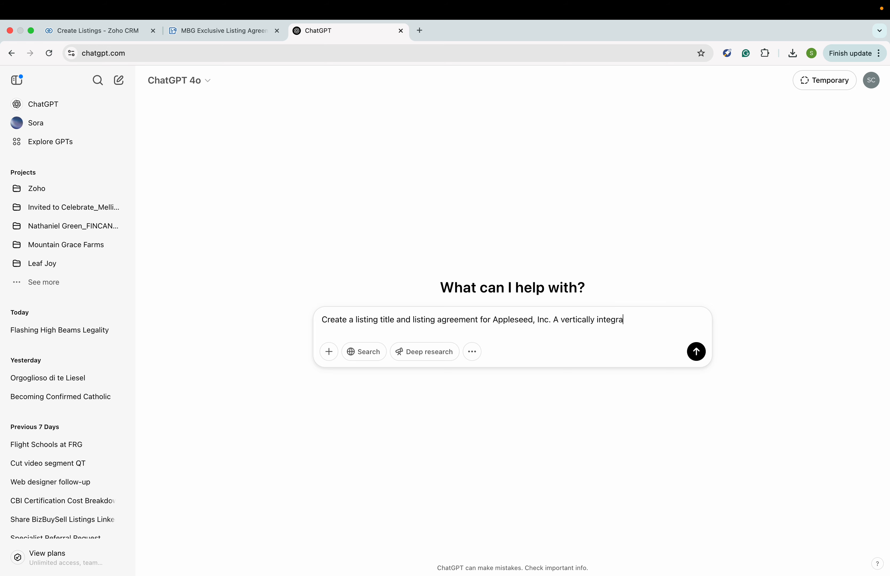
{"action": "type", "text": "ted apple cultivati"}
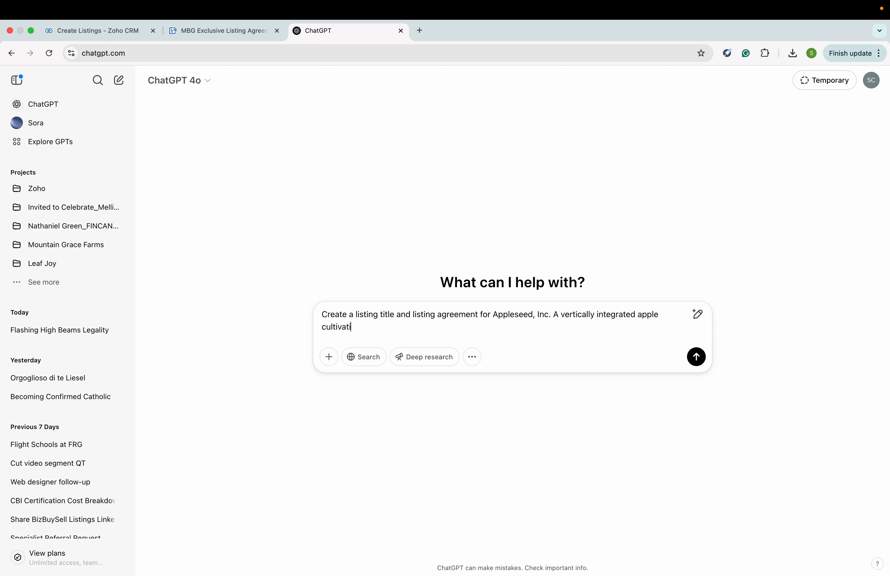
{"action": "type", "text": "on and manu"}
{"action": "key", "text": "BackSpace"}
{"action": "key", "text": "BackSpace"}
{"action": "key", "text": "BackSpace"}
{"action": "key", "text": "BackSpace"}
{"action": "key", "text": "BackSpace"}
{"action": "key", "text": "BackSpace"}
{"action": "key", "text": "BackSpace"}
{"action": "key", "text": "BackSpace"}
{"action": "key", "text": "BackSpace"}
{"action": "type", "text": ", manufacturing of apple product, and districution"}
{"action": "key", "text": "BackSpace"}
{"action": "key", "text": "BackSpace"}
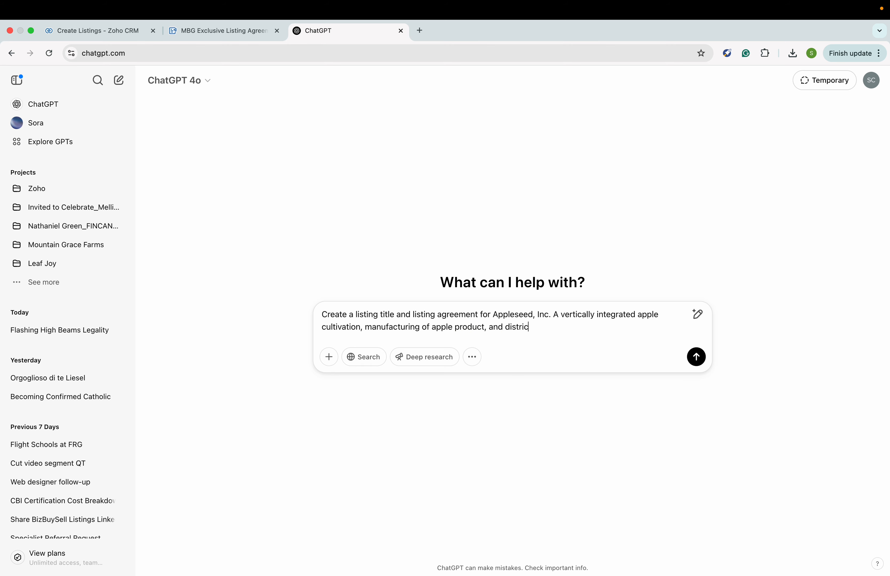
{"action": "type", "text": "utione"}
{"action": "key", "text": "BackSpace"}
{"action": "key", "text": "BackSpace"}
{"action": "type", "text": "n"}
{"action": "key", "text": "Return"}
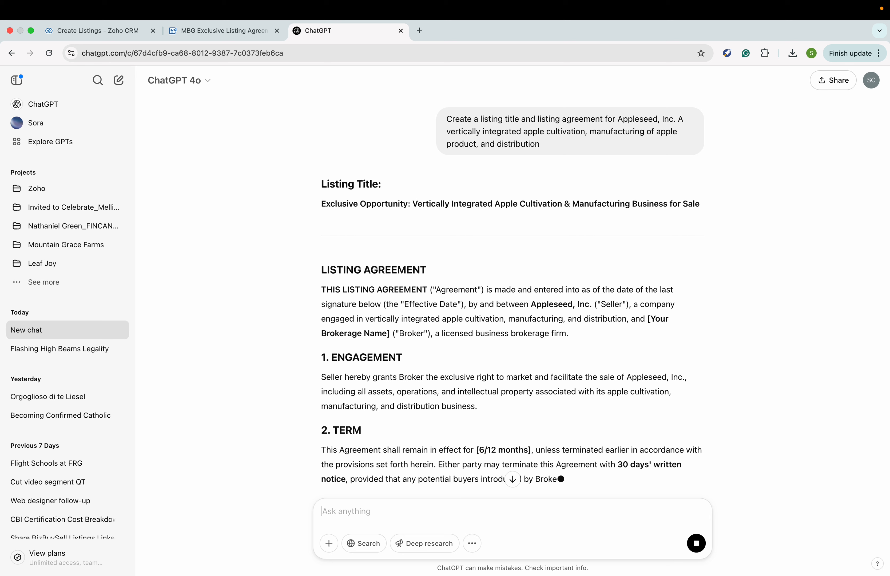
{"action": "triple_click", "coordinate": [358, 207]}
{"action": "key", "text": "cmd+c"}
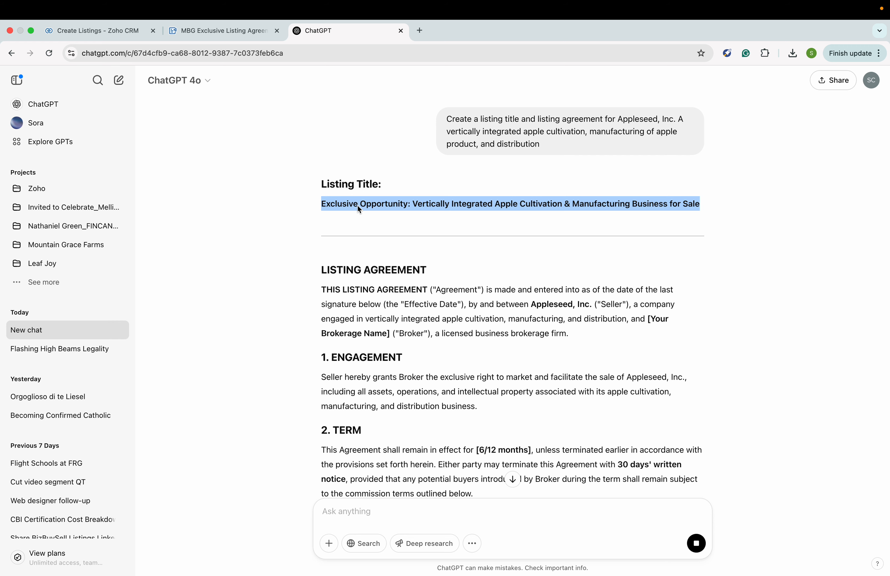
- Paste 'Exclusive Opportunity: Vertically Integrated Apple Cultivation & Manufacturing Business for Sale' into Listing Title
{"action": "left_click", "coordinate": [108, 30]}
{"action": "left_click", "coordinate": [201, 323]}
{"action": "key", "text": "cmd+v"}
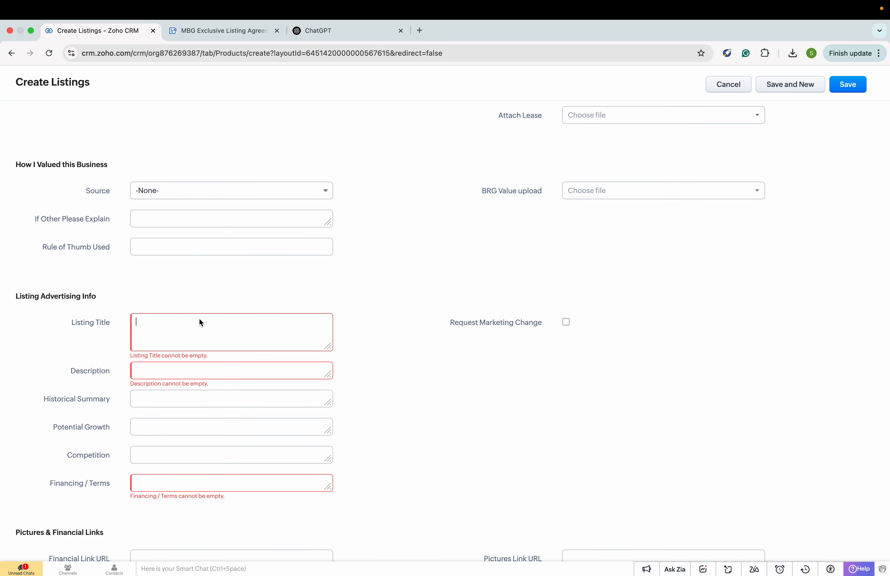
{"action": "key", "text": "BackSpace"}
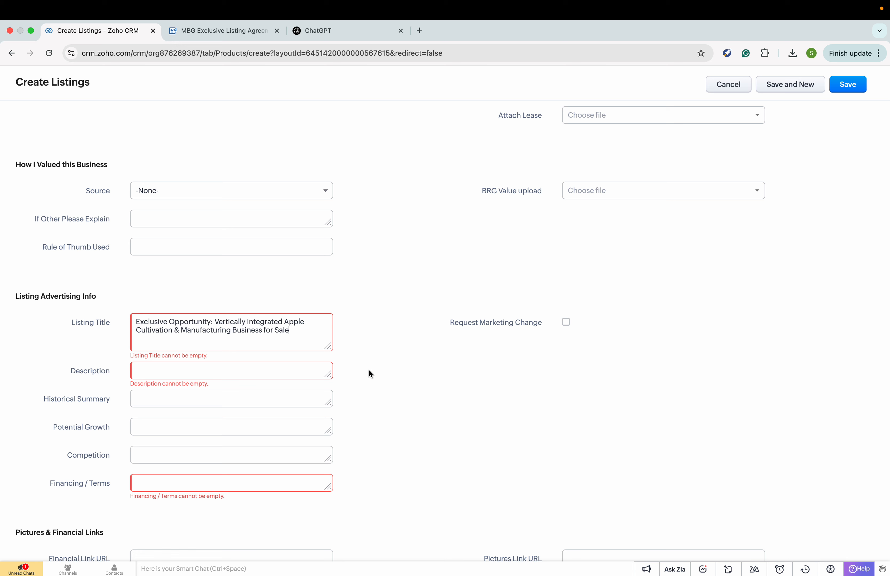
{"action": "left_click", "coordinate": [211, 370]}
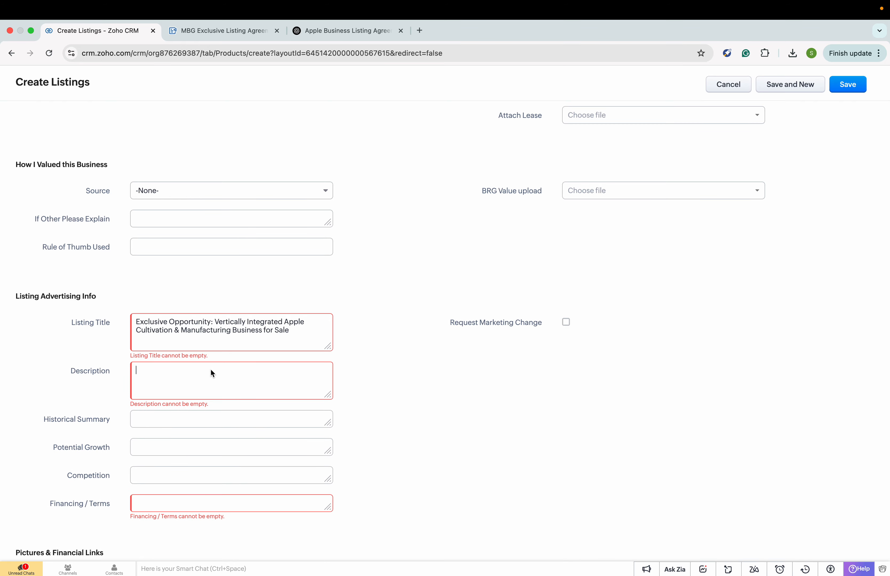
- Review ChatGPT's listing title and agreement response in the conversation
{"action": "left_click", "coordinate": [329, 30]}
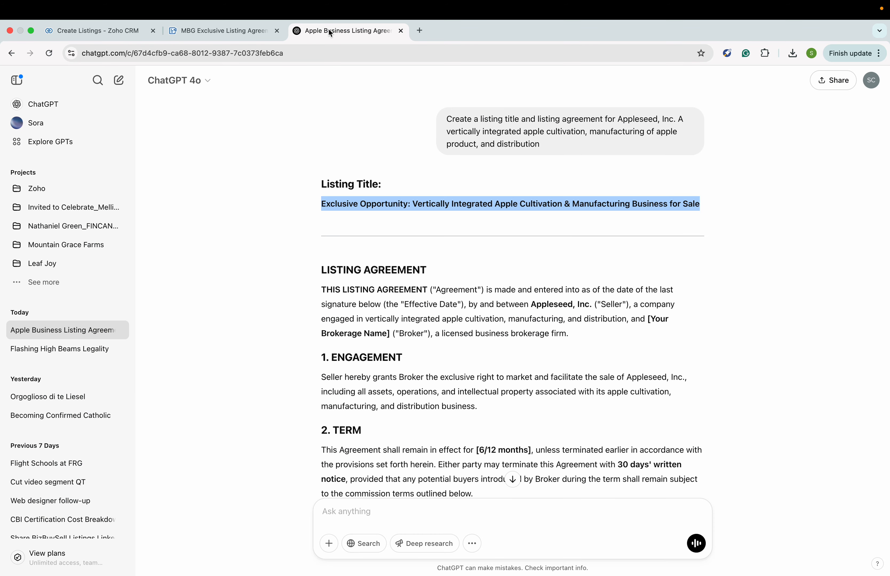
{"action": "scroll", "coordinate": [413, 384], "scroll_direction": "down", "scroll_amount": 3}
{"action": "scroll", "coordinate": [413, 384], "scroll_direction": "down", "scroll_amount": 1}
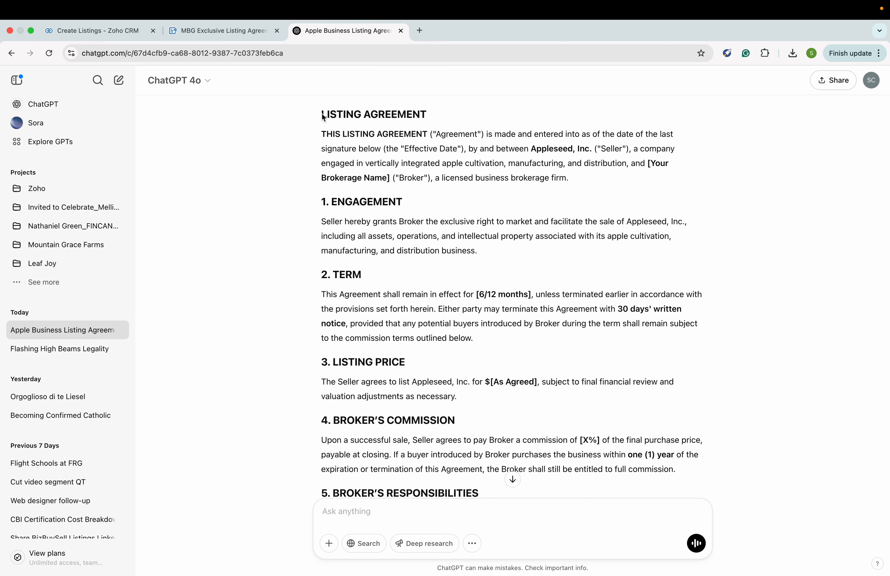
{"action": "left_click_drag", "start_coordinate": [322, 114], "coordinate": [386, 222]}
{"action": "scroll", "coordinate": [445, 345], "scroll_direction": "down", "scroll_amount": 5}
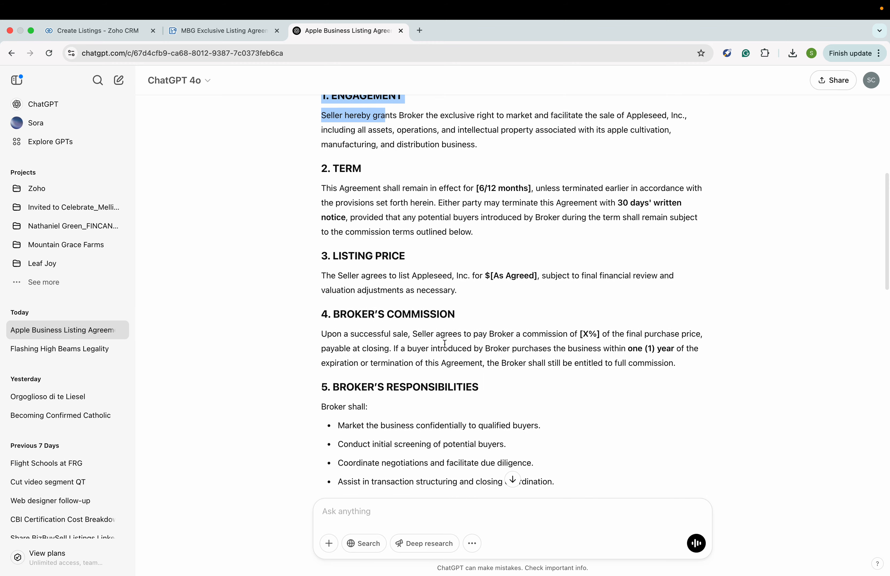
{"action": "scroll", "coordinate": [446, 345], "scroll_direction": "down", "scroll_amount": 12}
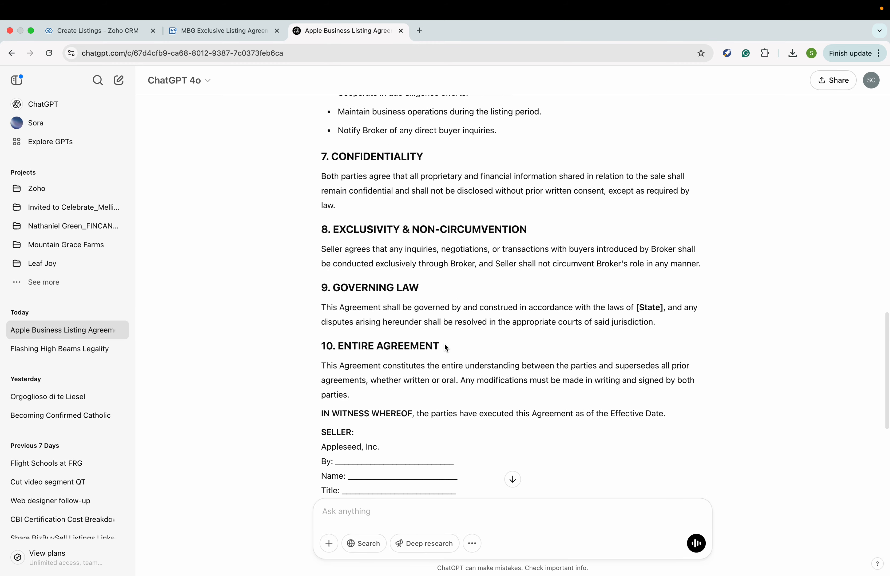
{"action": "scroll", "coordinate": [446, 348], "scroll_direction": "down", "scroll_amount": 2}
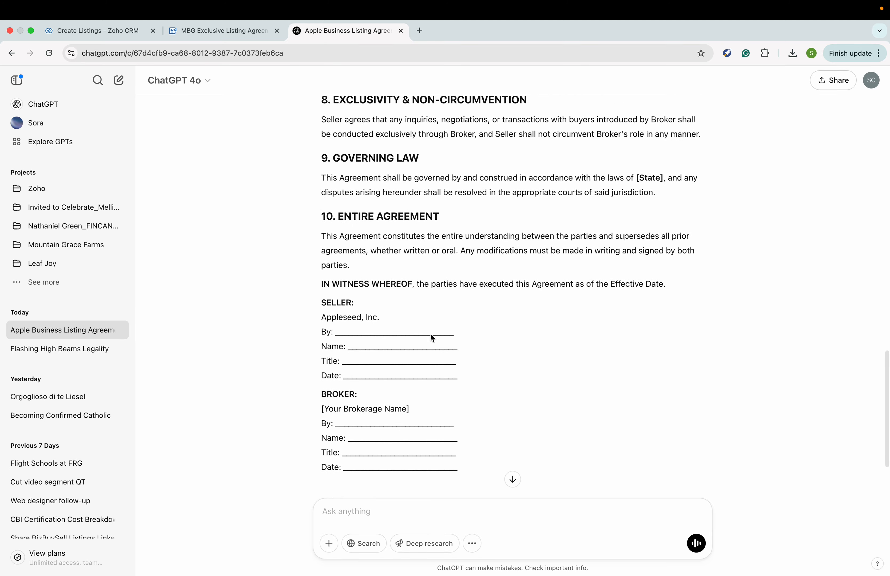
{"action": "scroll", "coordinate": [545, 261], "scroll_direction": "up", "scroll_amount": 15}
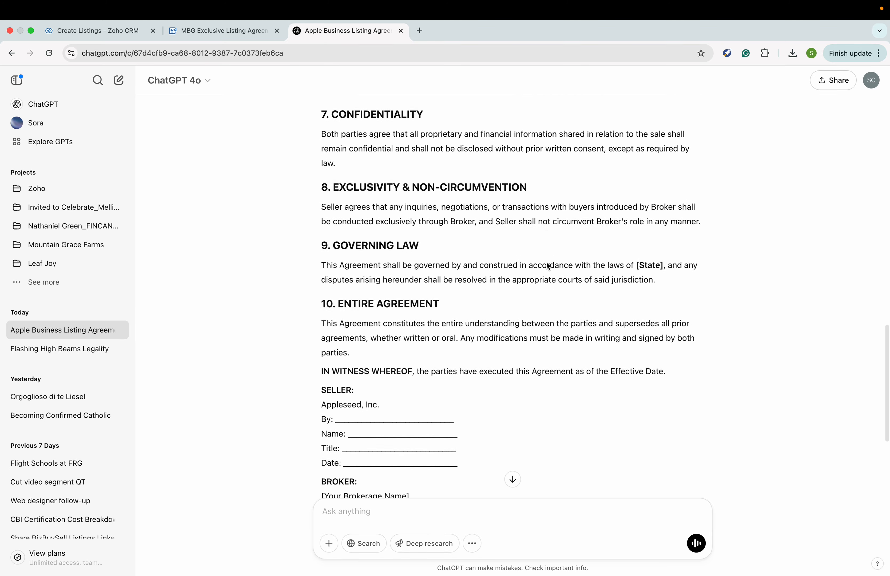
{"action": "scroll", "coordinate": [545, 262], "scroll_direction": "up", "scroll_amount": 6}
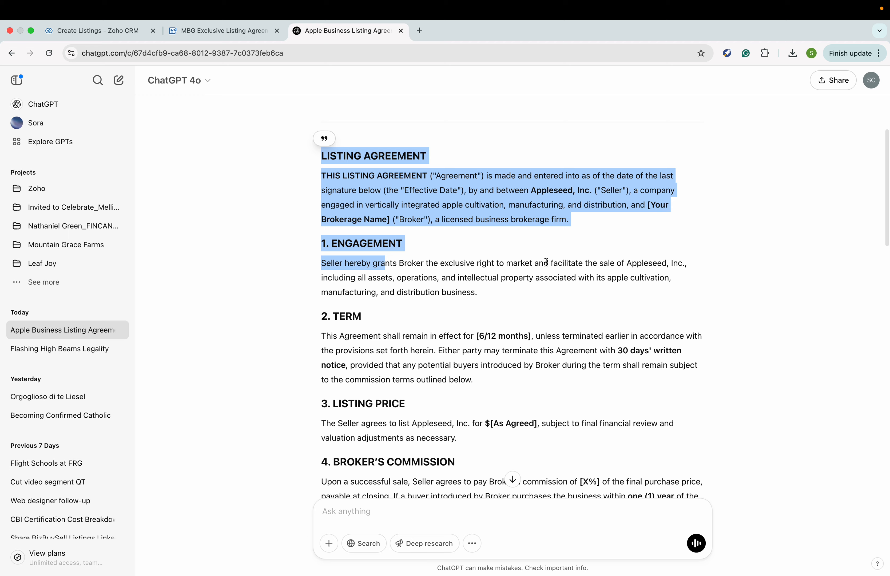
{"action": "scroll", "coordinate": [487, 268], "scroll_direction": "up", "scroll_amount": 2}
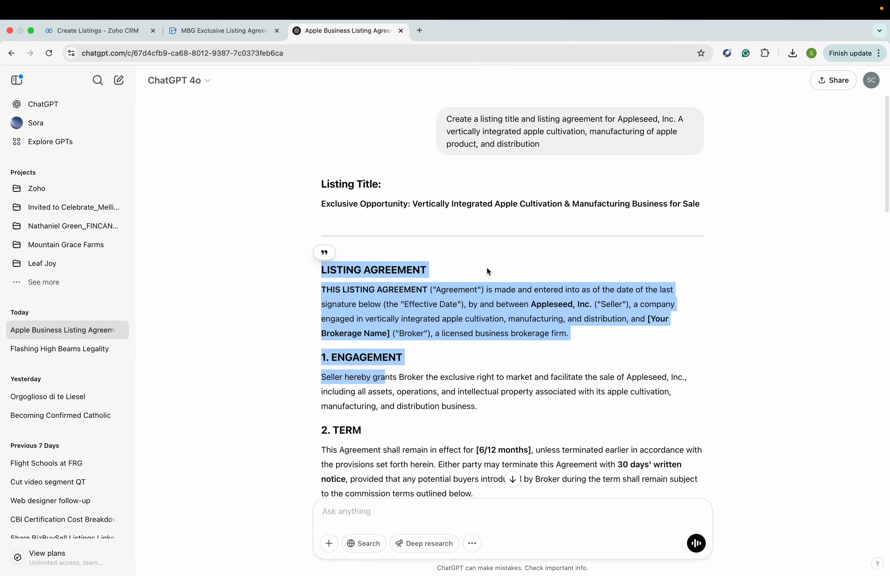
- Ask ChatGPT for a persuasive listing description and select the generated text
{"action": "left_click", "coordinate": [486, 518]}
{"action": "type", "text": "Listin"}
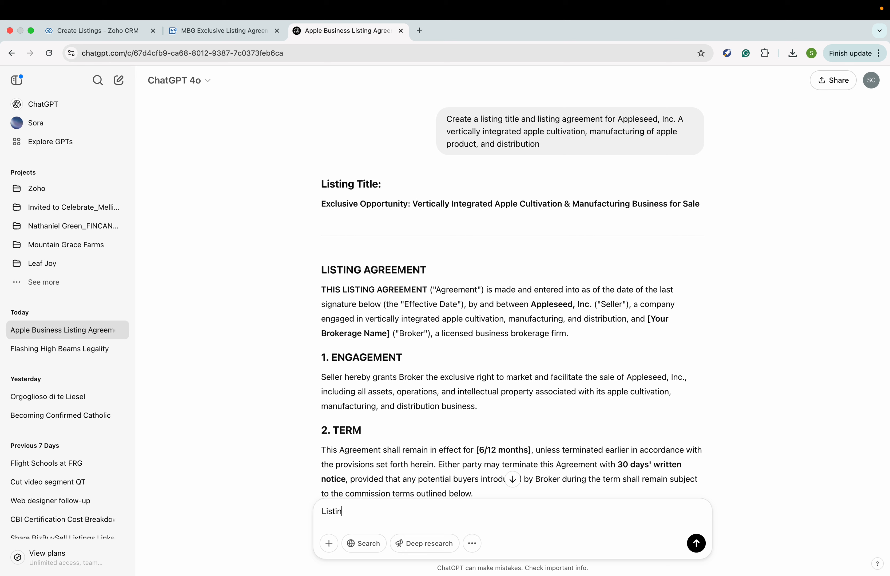
{"action": "type", "text": "g Description please, sell it!@!@"}
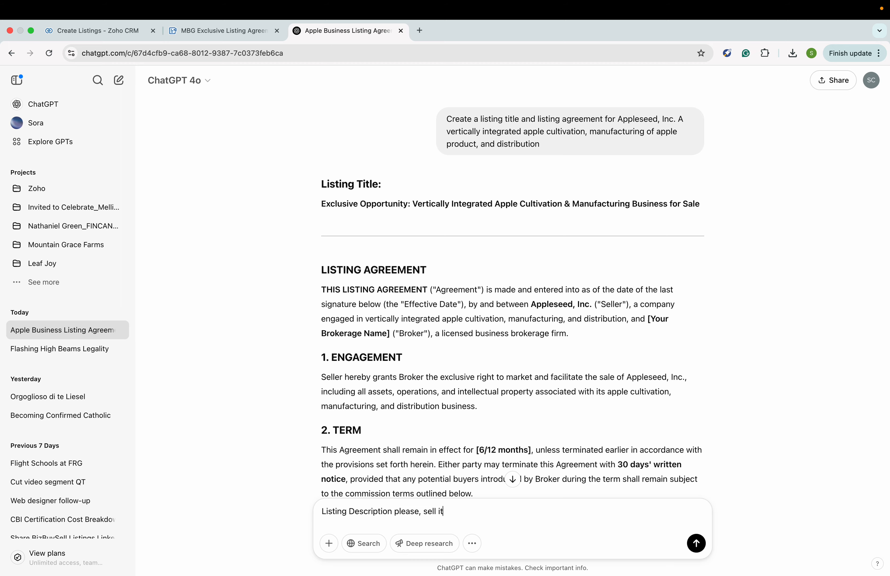
{"action": "key", "text": "BackSpace"}
{"action": "key", "text": "BackSpace"}
{"action": "key", "text": "BackSpace"}
{"action": "type", "text": "!"}
{"action": "key", "text": "Return"}
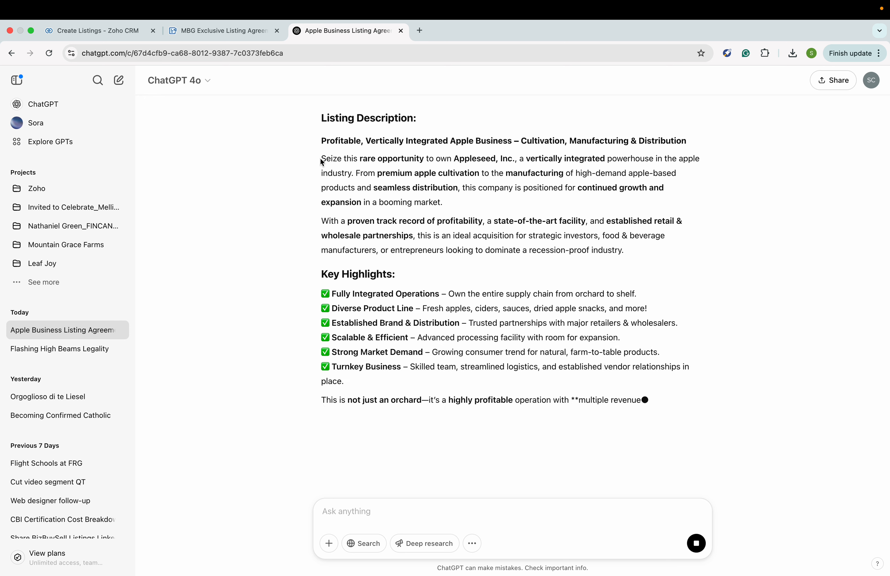
{"action": "left_click_drag", "start_coordinate": [321, 161], "coordinate": [698, 438]}
{"action": "key", "text": "super+c"}
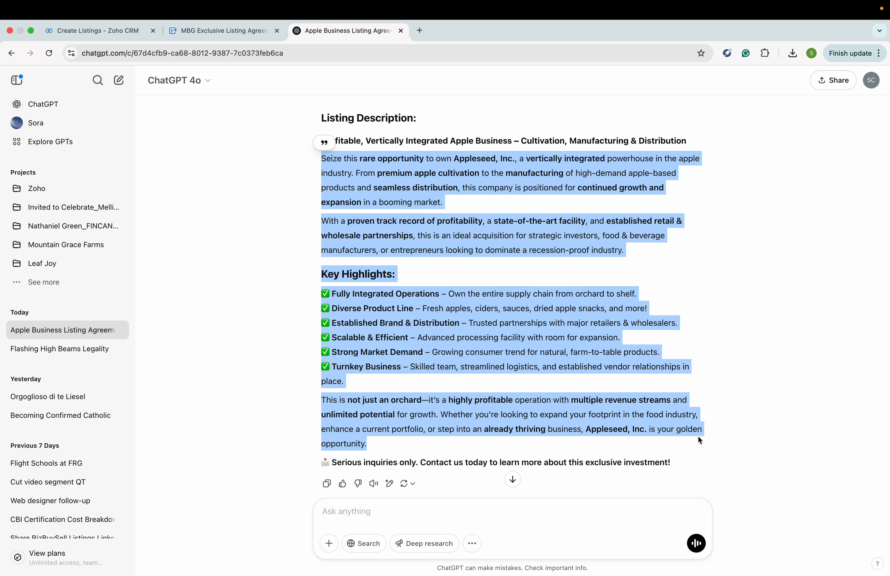
- Paste the generated sales description into the listing's Description field
{"action": "left_click", "coordinate": [109, 29]}
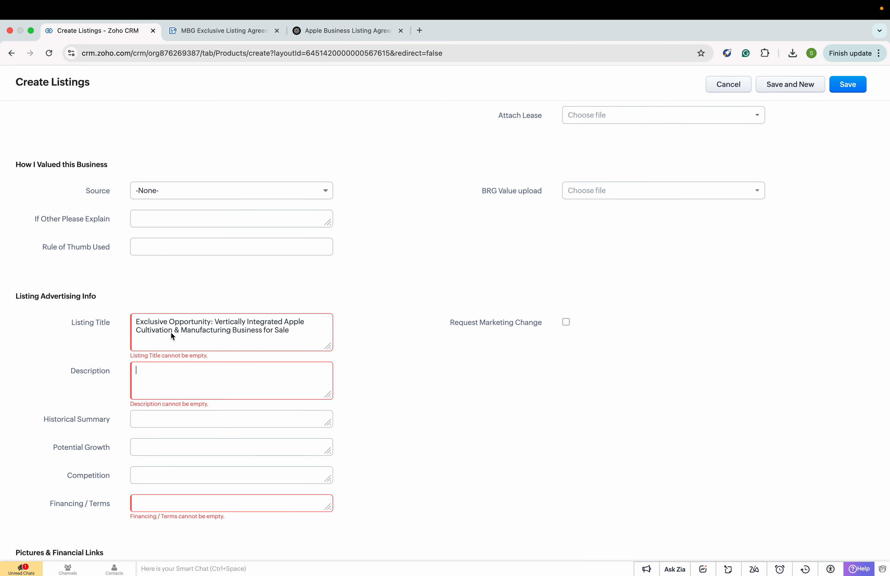
{"action": "key", "text": "super+v"}
{"action": "scroll", "coordinate": [251, 377], "scroll_direction": "up", "scroll_amount": 3}
{"action": "scroll", "coordinate": [250, 377], "scroll_direction": "down", "scroll_amount": 3}
{"action": "key", "text": "Return"}
- Add a 'For more information please contact:' sign-off with the broker's name, Moxie Brokerage Group and e-mail
{"action": "key", "text": "Return"}
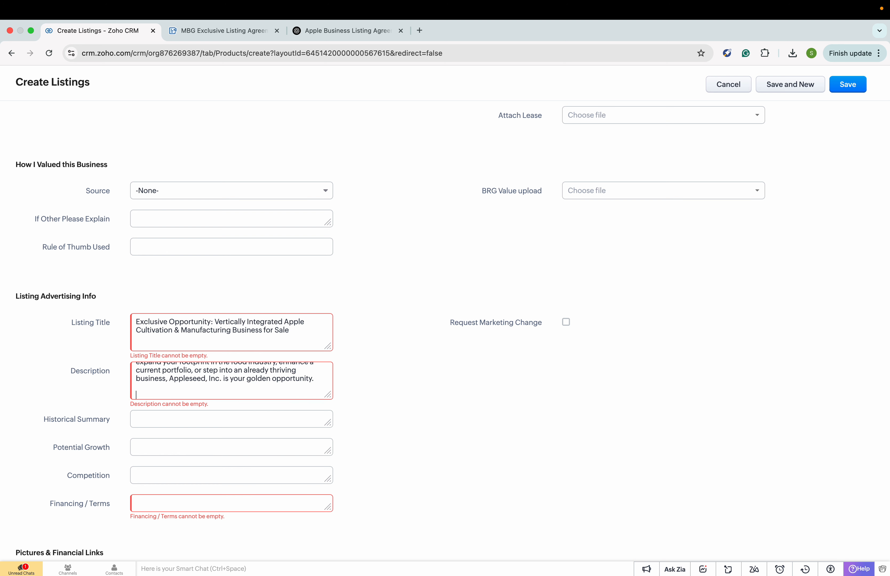
{"action": "type", "text": "For"}
{"action": "type", "text": "more information please contact:"}
{"action": "key", "text": "Return"}
{"action": "key", "text": "Return"}
{"action": "key", "text": "Return"}
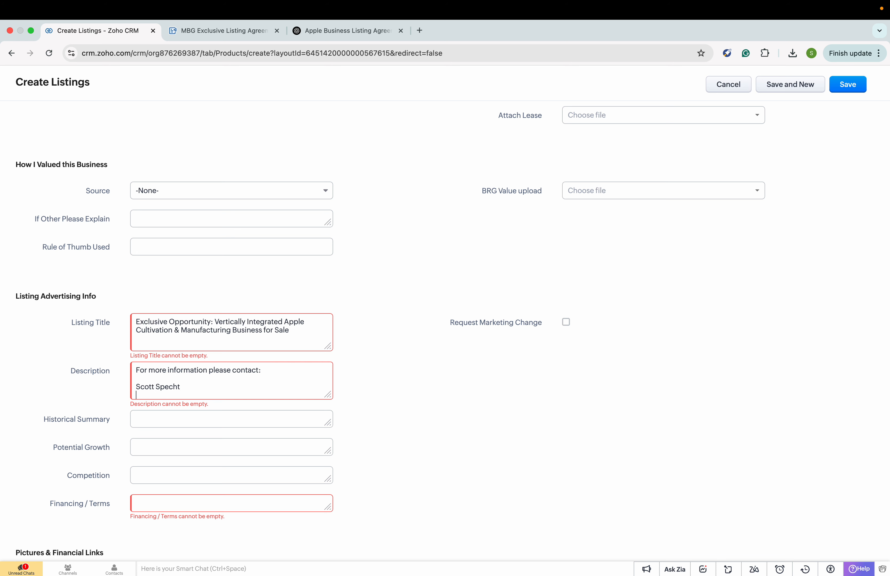
{"action": "type", "text": "Moxie Brokerage Group"}
{"action": "key", "text": "Return"}
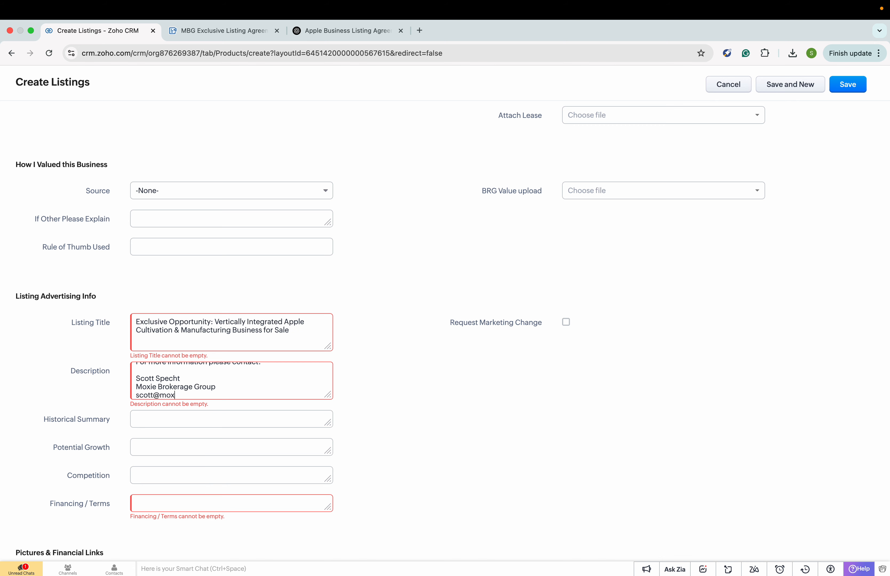
- Enter Negotiable in the Financing / Terms field
{"action": "left_click", "coordinate": [201, 505]}
{"action": "scroll", "coordinate": [372, 512], "scroll_direction": "down", "scroll_amount": 2}
{"action": "scroll", "coordinate": [372, 512], "scroll_direction": "down", "scroll_amount": 1}
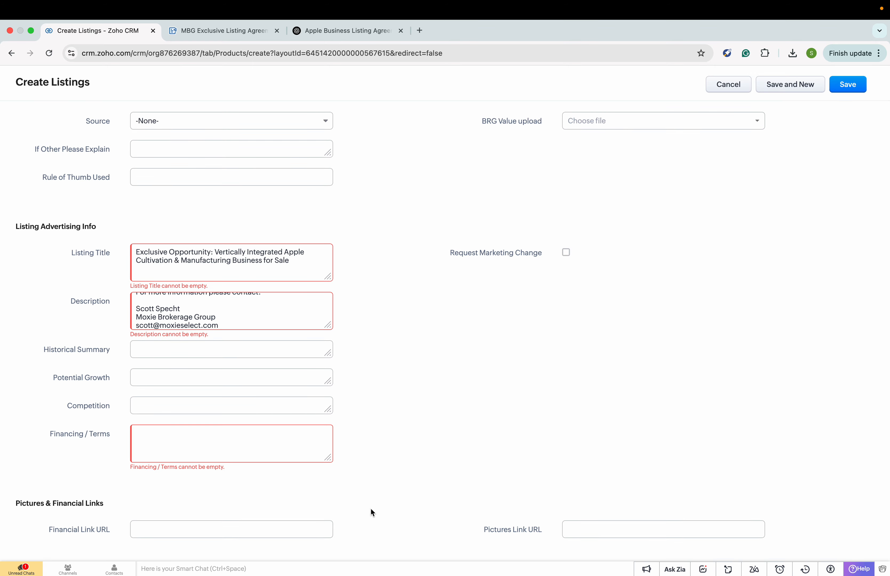
{"action": "type", "text": "Negotiabl"}
{"action": "scroll", "coordinate": [401, 417], "scroll_direction": "up", "scroll_amount": 10}
{"action": "scroll", "coordinate": [401, 418], "scroll_direction": "up", "scroll_amount": 10}
{"action": "scroll", "coordinate": [401, 418], "scroll_direction": "up", "scroll_amount": 10}
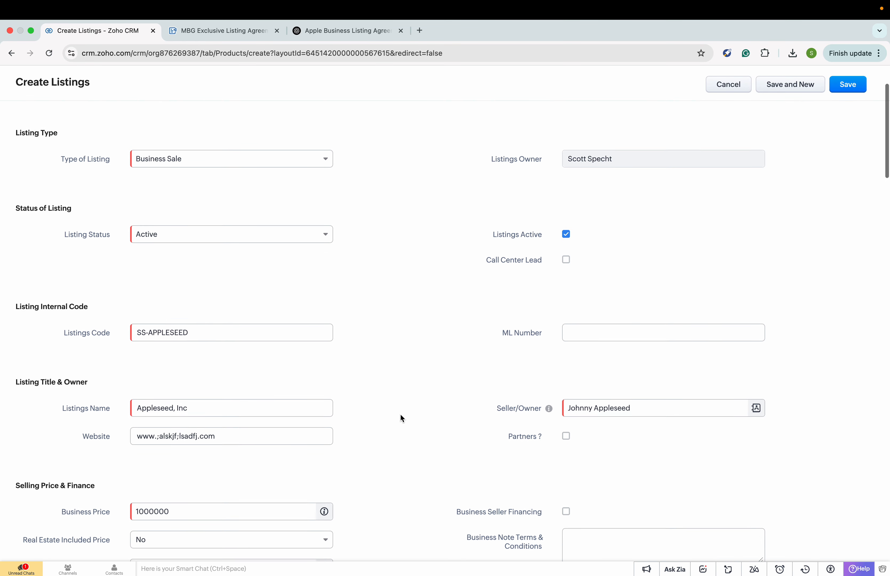
{"action": "scroll", "coordinate": [401, 416], "scroll_direction": "down", "scroll_amount": 5}
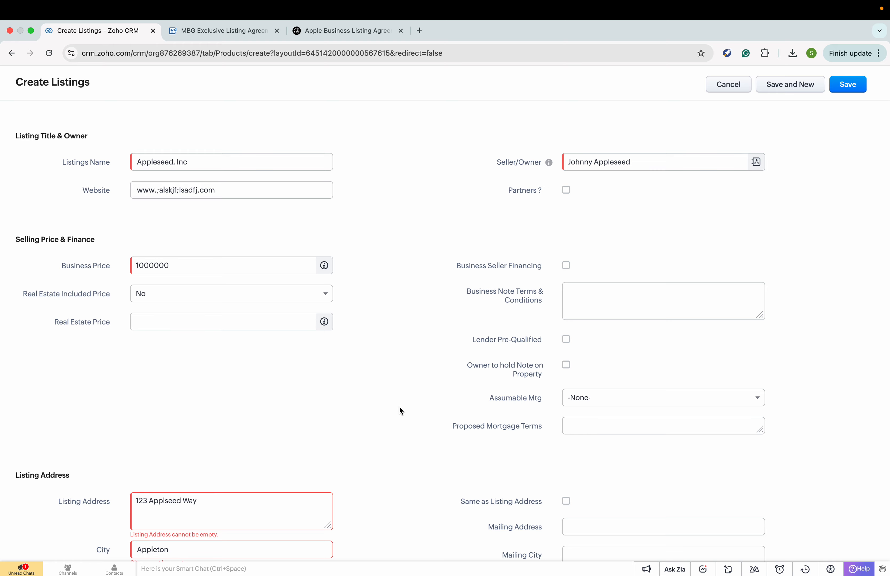
{"action": "scroll", "coordinate": [400, 410], "scroll_direction": "down", "scroll_amount": 7}
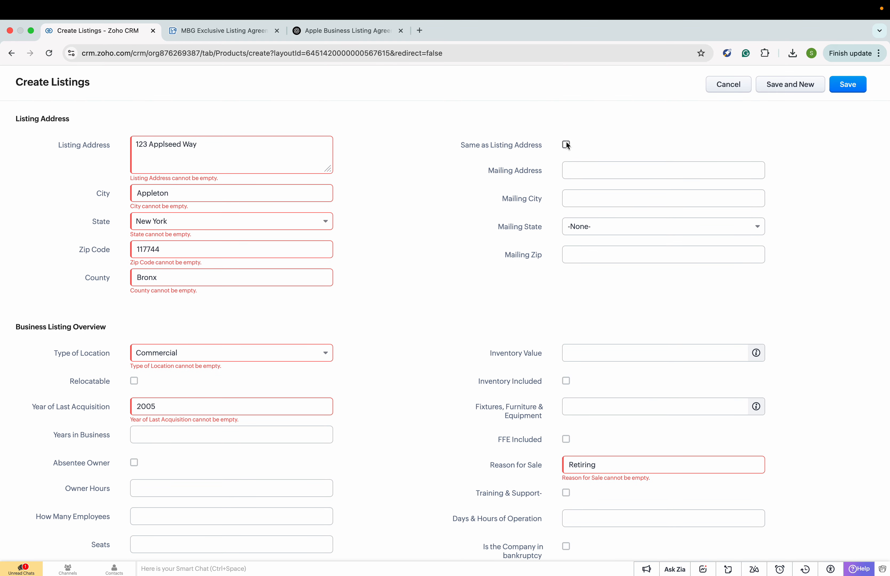
{"action": "scroll", "coordinate": [567, 146], "scroll_direction": "up", "scroll_amount": 2}
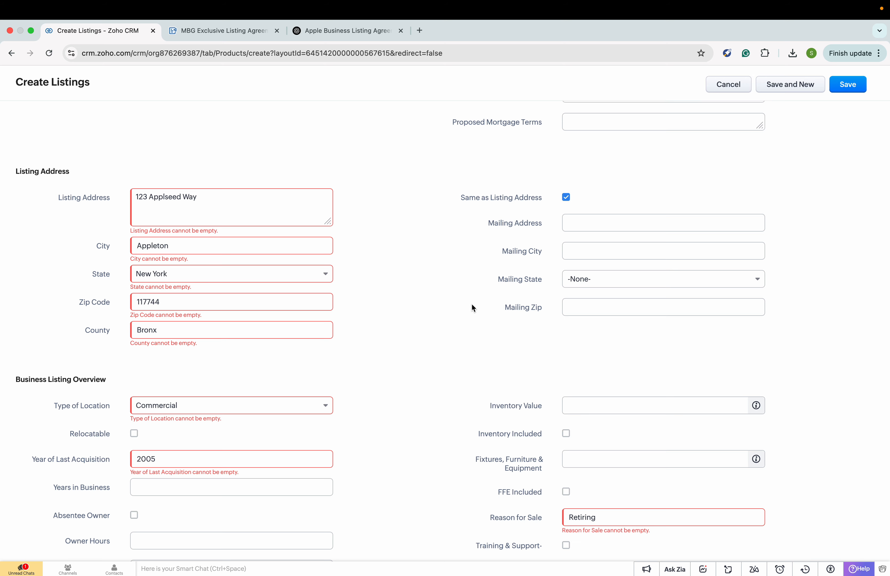
{"action": "scroll", "coordinate": [415, 358], "scroll_direction": "down", "scroll_amount": 4}
{"action": "scroll", "coordinate": [416, 358], "scroll_direction": "down", "scroll_amount": 2}
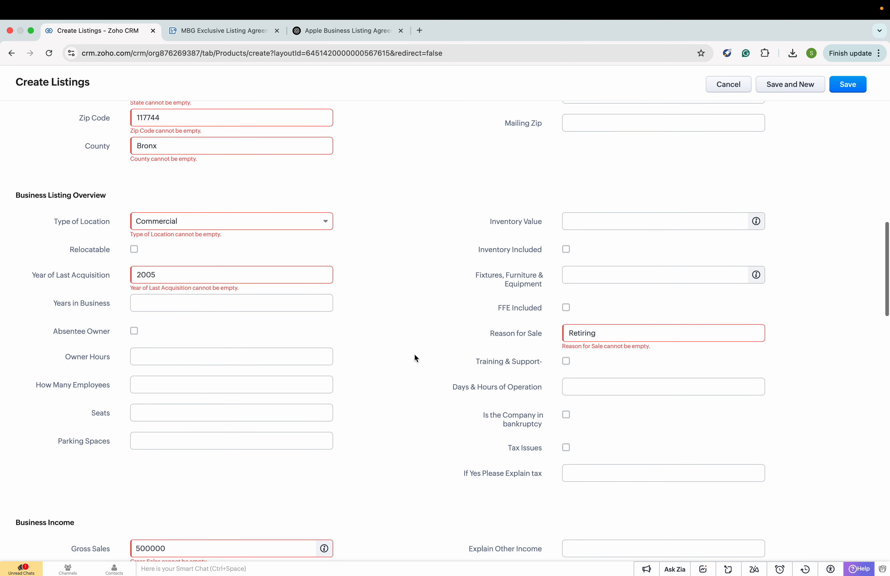
- Set Inventory Value to 100000 and Fixtures, Furniture & Equipment to 10000, both marked included
{"action": "left_click", "coordinate": [586, 222]}
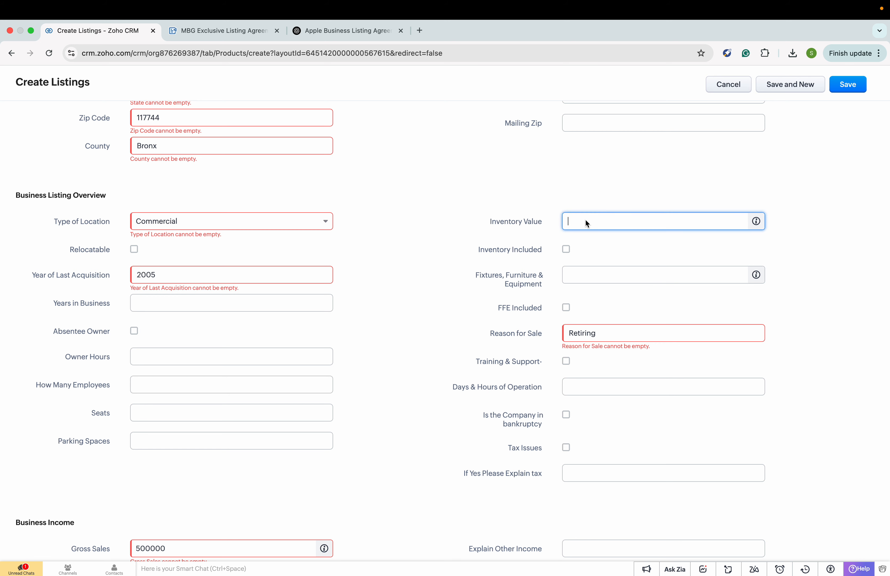
{"action": "type", "text": "100000"}
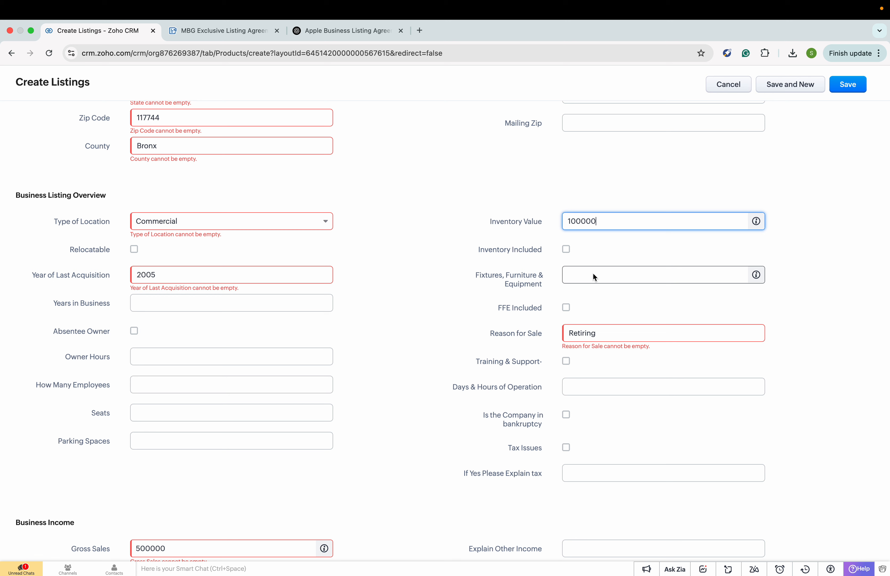
{"action": "left_click", "coordinate": [566, 250]}
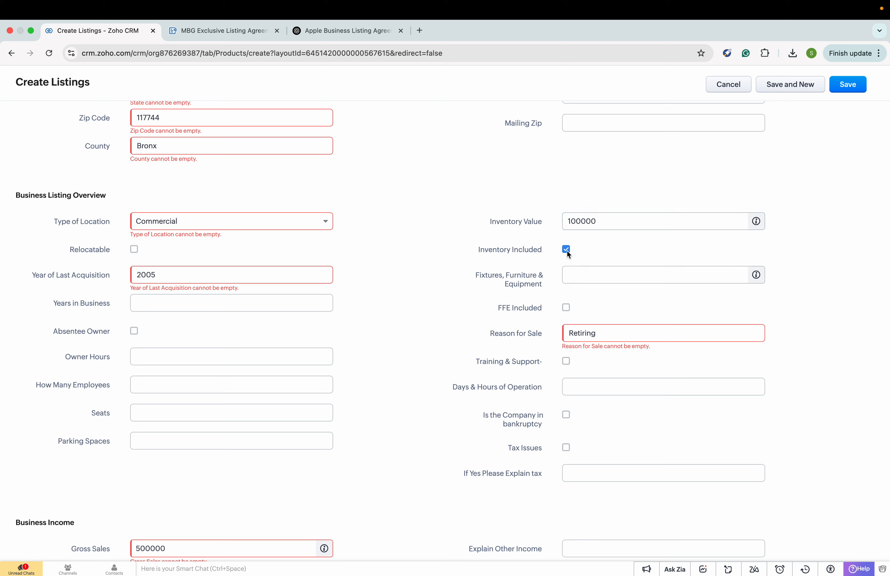
{"action": "left_click", "coordinate": [574, 277]}
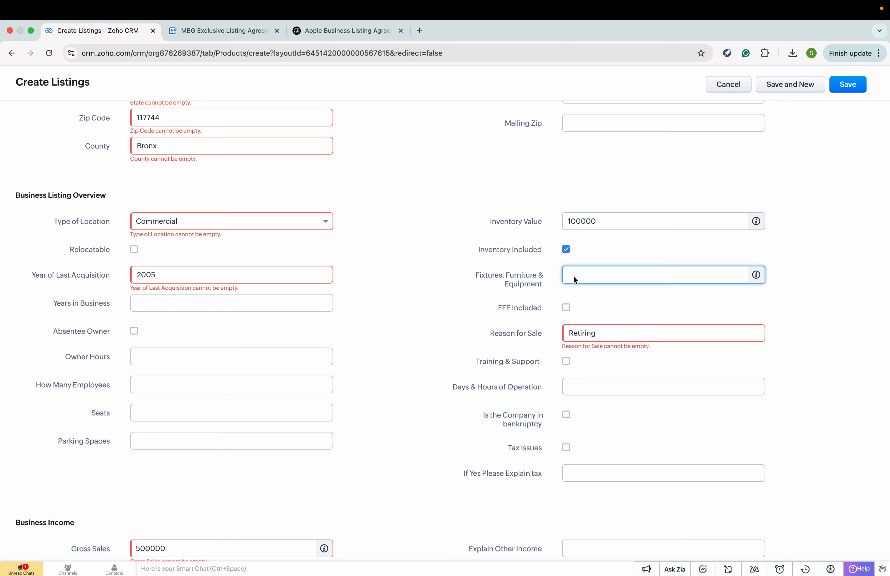
{"action": "type", "text": "10000"}
{"action": "left_click", "coordinate": [603, 298]}
- Set Days & Hours of Operation to 7 Days/wk, 10AM-10PM
{"action": "scroll", "coordinate": [603, 297], "scroll_direction": "down", "scroll_amount": 2}
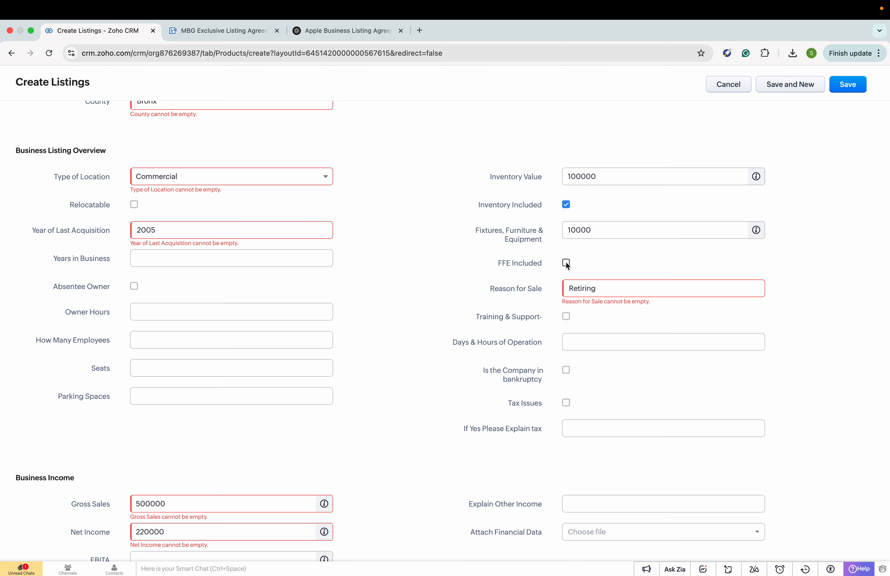
{"action": "scroll", "coordinate": [598, 257], "scroll_direction": "down", "scroll_amount": 2}
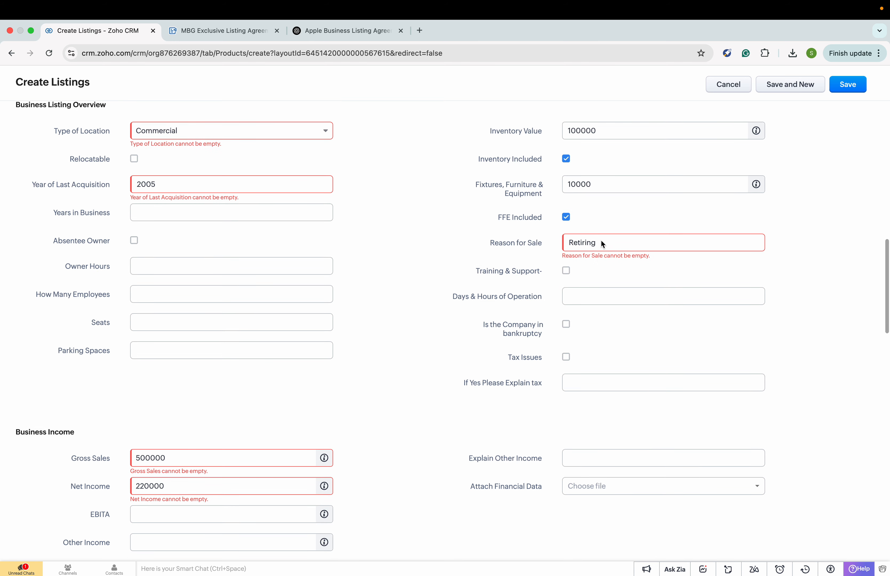
{"action": "scroll", "coordinate": [601, 262], "scroll_direction": "down", "scroll_amount": 2}
{"action": "left_click", "coordinate": [588, 252]}
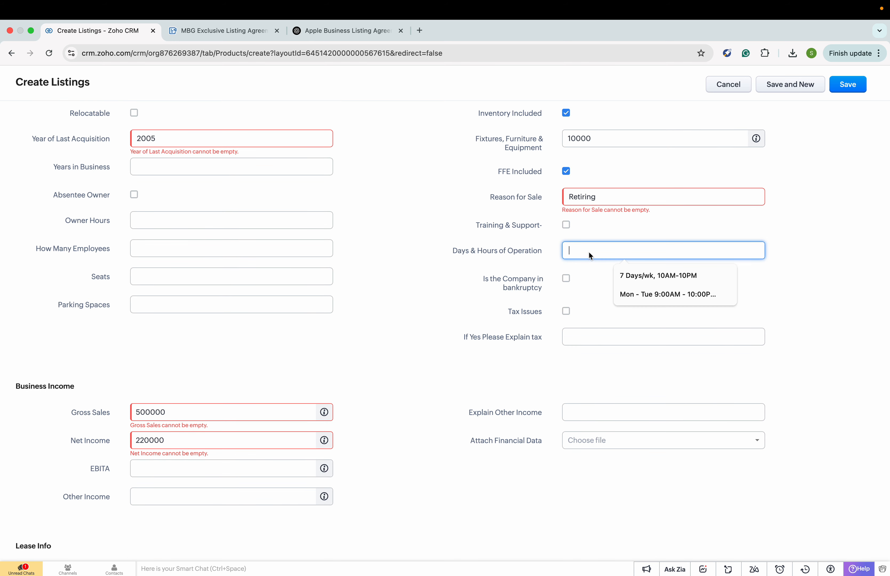
{"action": "left_click", "coordinate": [649, 281]}
{"action": "scroll", "coordinate": [597, 310], "scroll_direction": "down", "scroll_amount": 2}
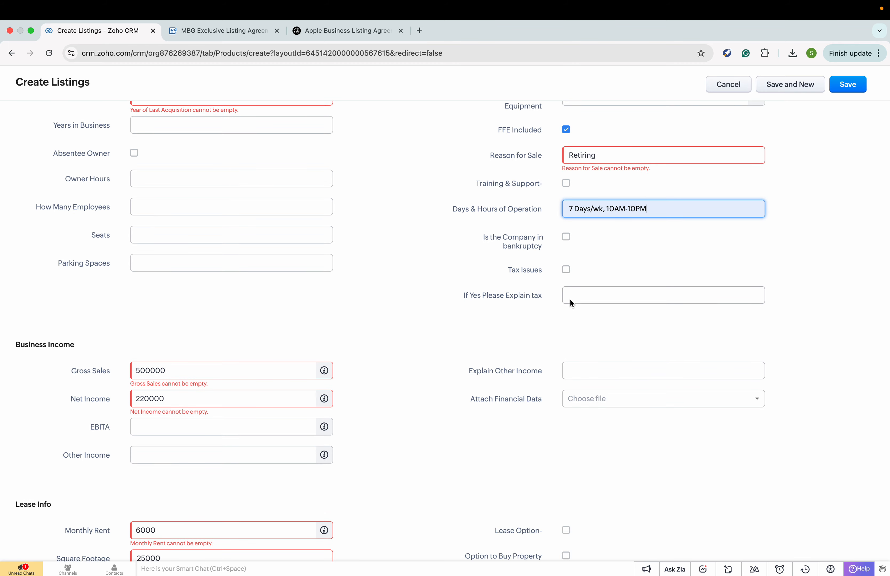
{"action": "scroll", "coordinate": [570, 300], "scroll_direction": "down", "scroll_amount": 5}
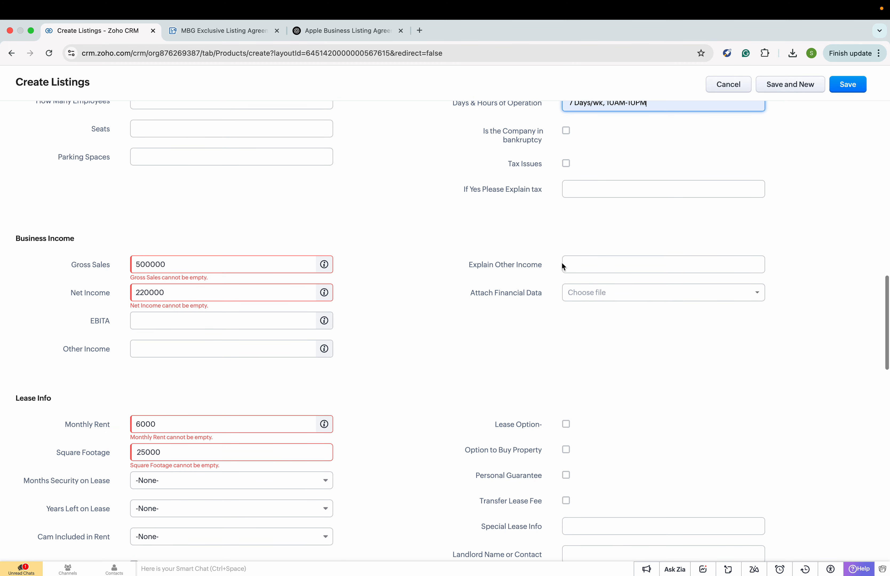
- Check the financial data attachment options and close them without attaching anything
{"action": "left_click", "coordinate": [590, 296]}
{"action": "left_click", "coordinate": [518, 318]}
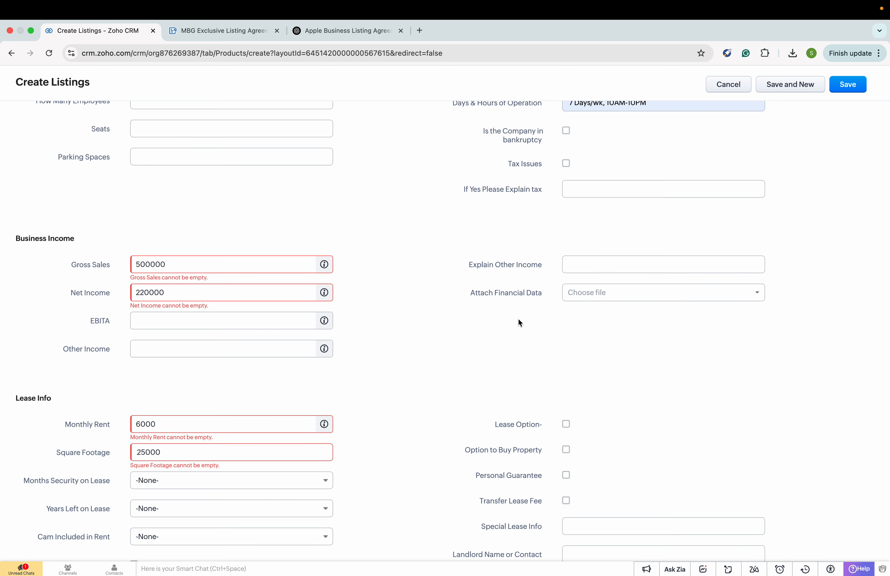
{"action": "scroll", "coordinate": [518, 320], "scroll_direction": "down", "scroll_amount": 4}
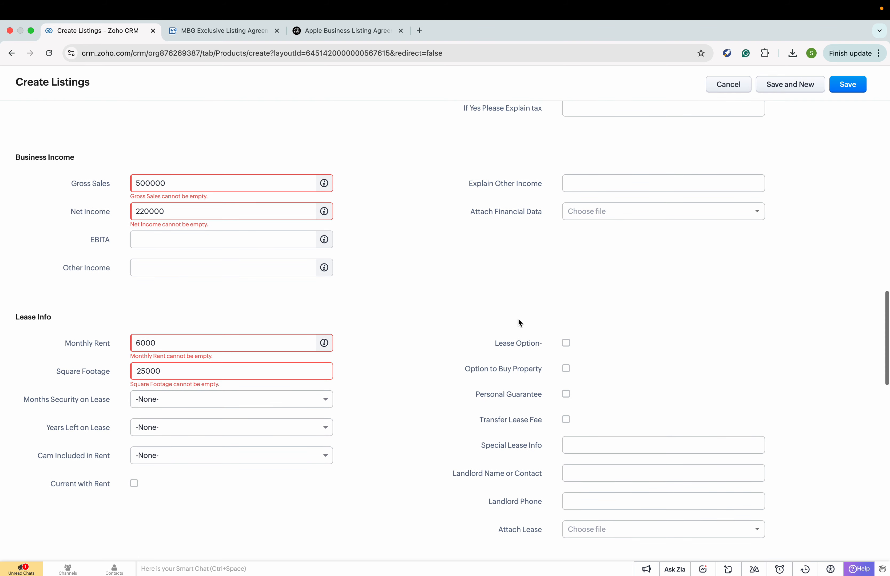
{"action": "scroll", "coordinate": [518, 320], "scroll_direction": "down", "scroll_amount": 2}
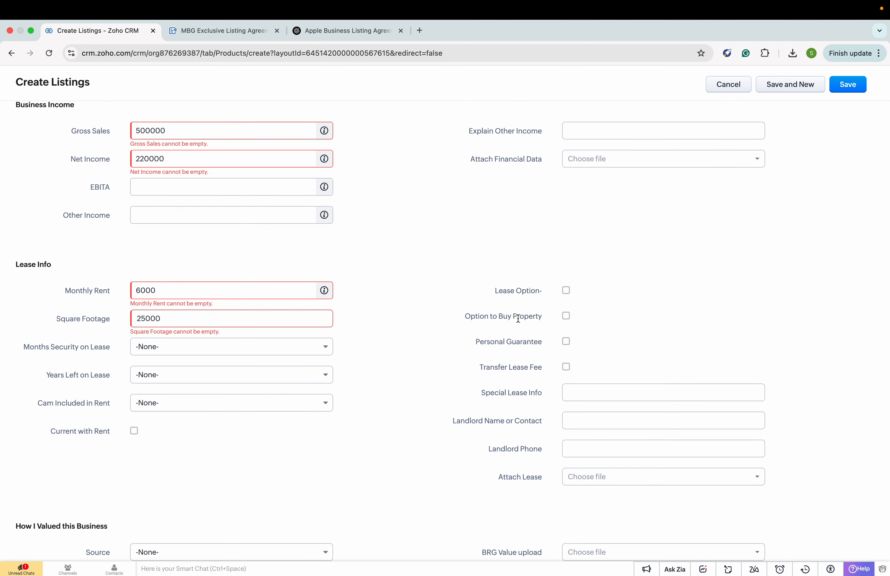
{"action": "scroll", "coordinate": [518, 318], "scroll_direction": "down", "scroll_amount": 3}
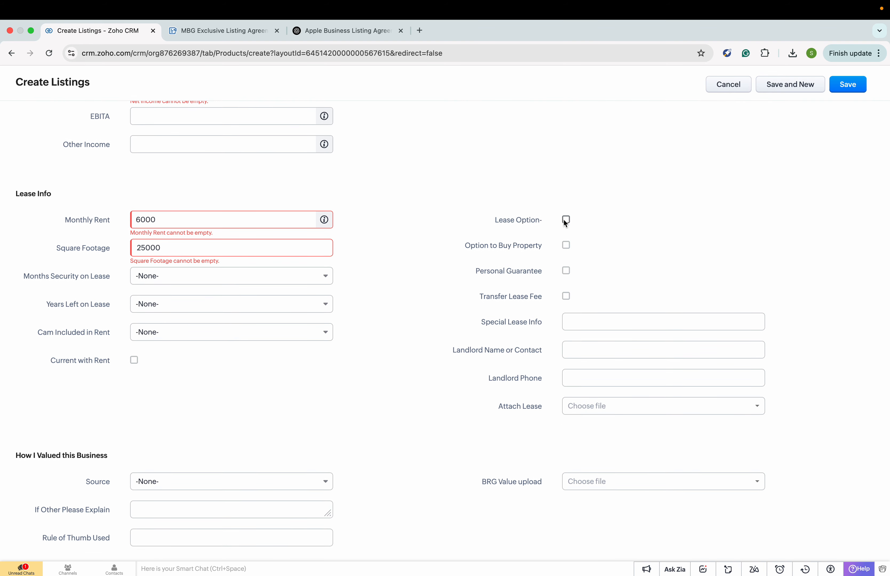
{"action": "scroll", "coordinate": [512, 311], "scroll_direction": "down", "scroll_amount": 2}
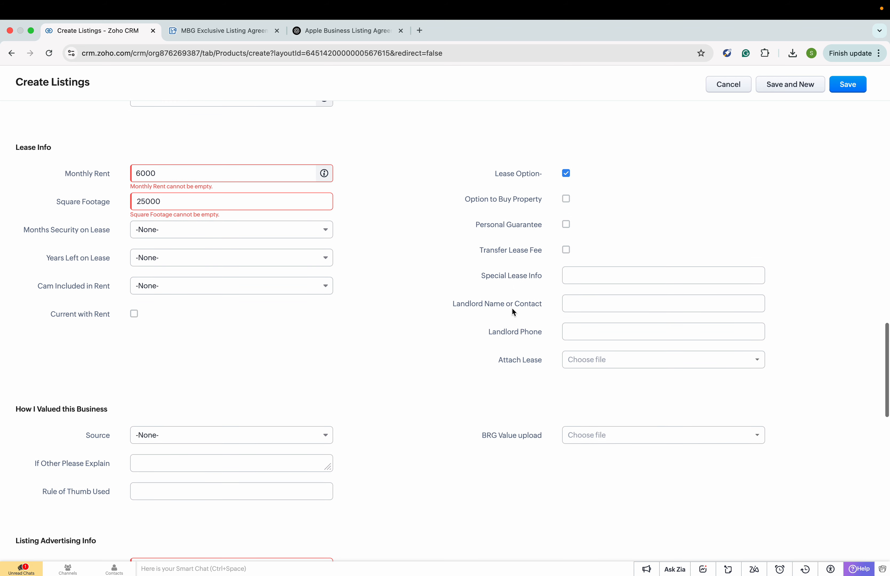
- Enter NNN as the Special Lease Info and select the Landlord Phone field
{"action": "left_click", "coordinate": [589, 277]}
{"action": "type", "text": "NNN"}
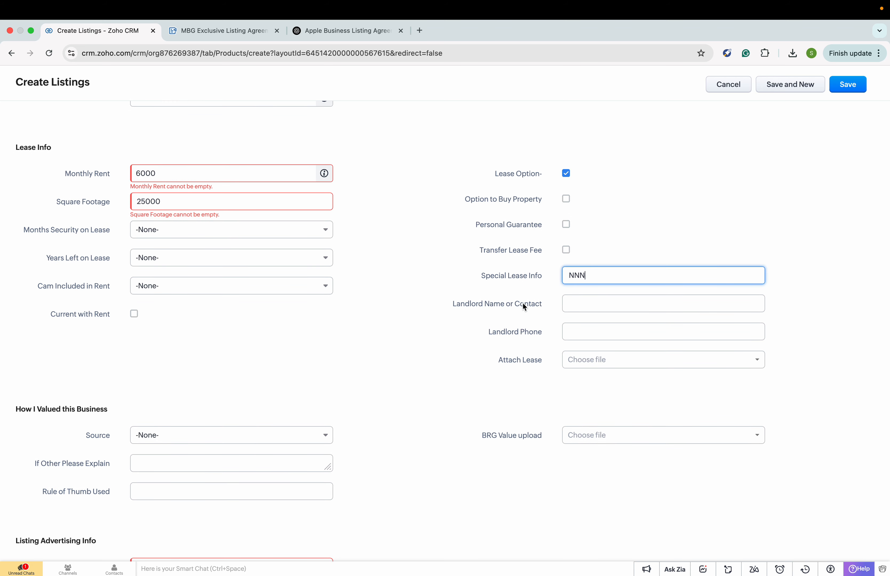
{"action": "scroll", "coordinate": [519, 306], "scroll_direction": "down", "scroll_amount": 3}
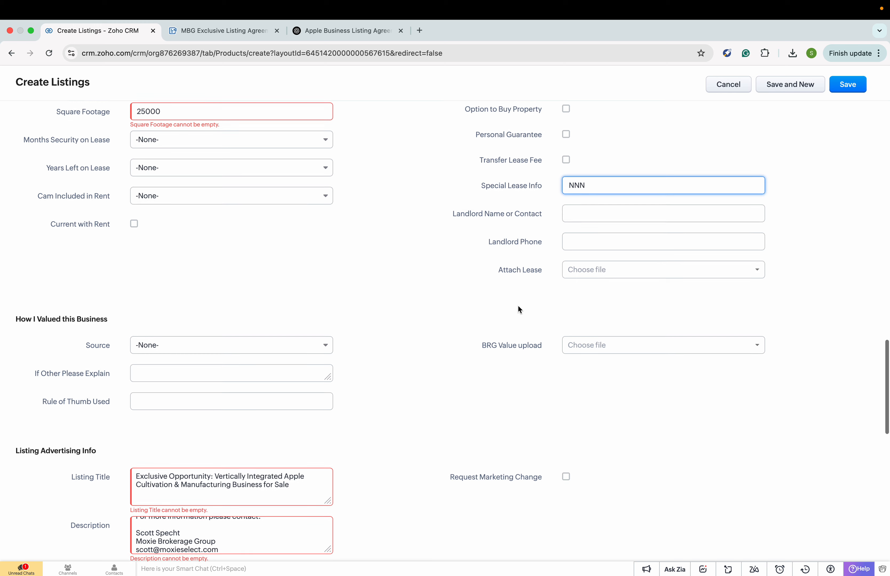
{"action": "left_click", "coordinate": [572, 239]}
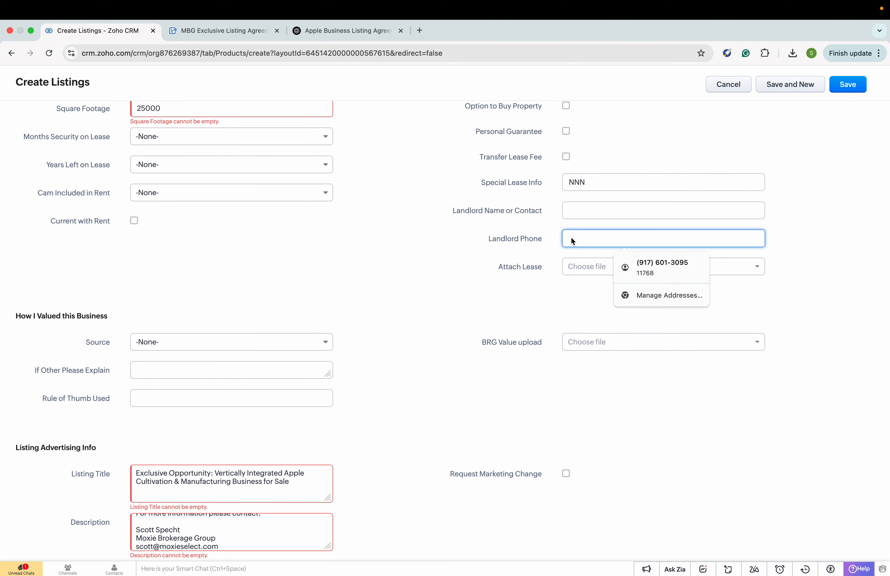
{"action": "scroll", "coordinate": [572, 241], "scroll_direction": "down", "scroll_amount": 1}
{"action": "scroll", "coordinate": [340, 322], "scroll_direction": "down", "scroll_amount": 1}
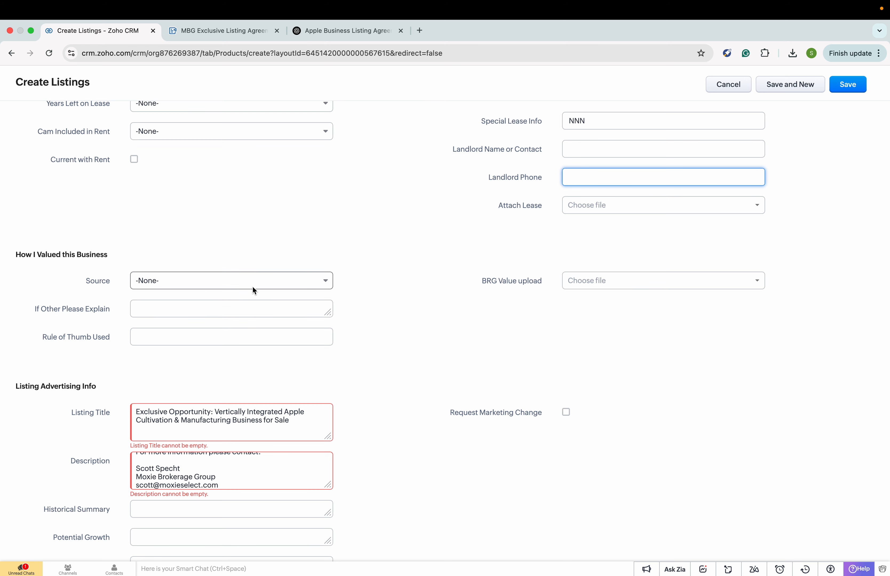
{"action": "scroll", "coordinate": [253, 290], "scroll_direction": "down", "scroll_amount": 1}
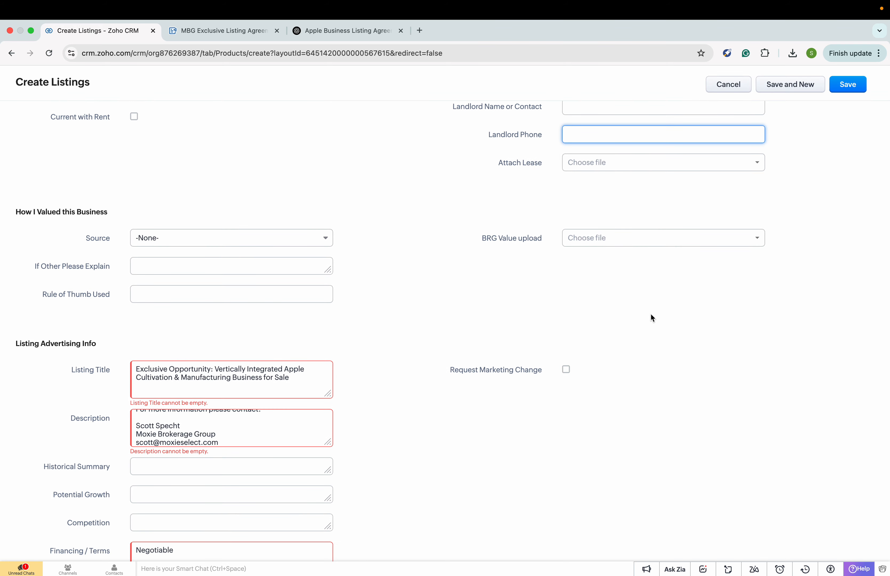
{"action": "scroll", "coordinate": [651, 316], "scroll_direction": "down", "scroll_amount": 5}
{"action": "scroll", "coordinate": [651, 315], "scroll_direction": "down", "scroll_amount": 4}
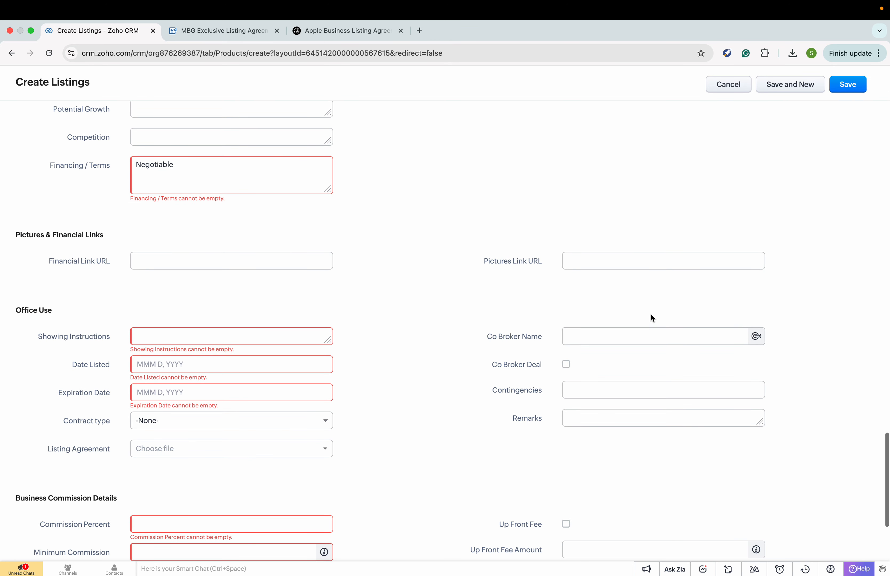
- Write showing instructions to contact the broker for showings and set Date Listed to Mar 14, 2025
{"action": "scroll", "coordinate": [651, 315], "scroll_direction": "down", "scroll_amount": 1}
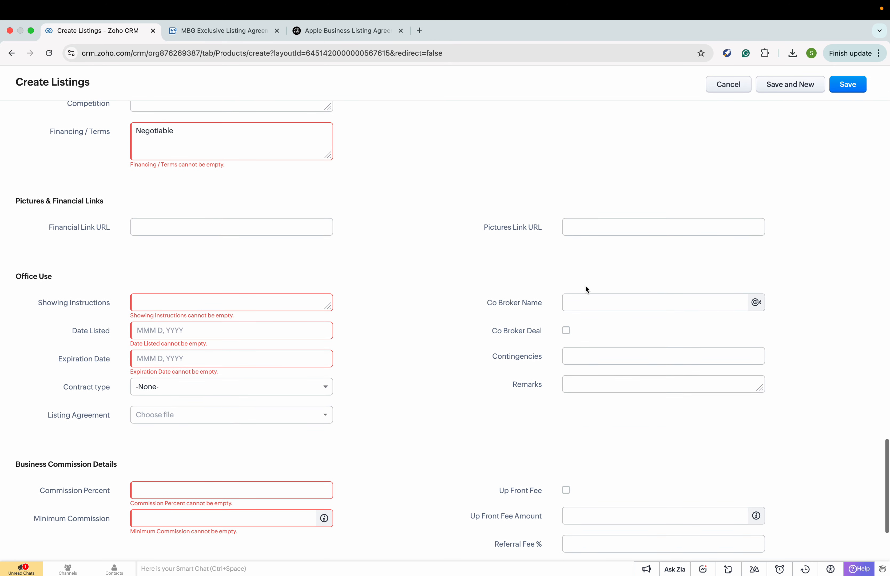
{"action": "left_click", "coordinate": [282, 231]}
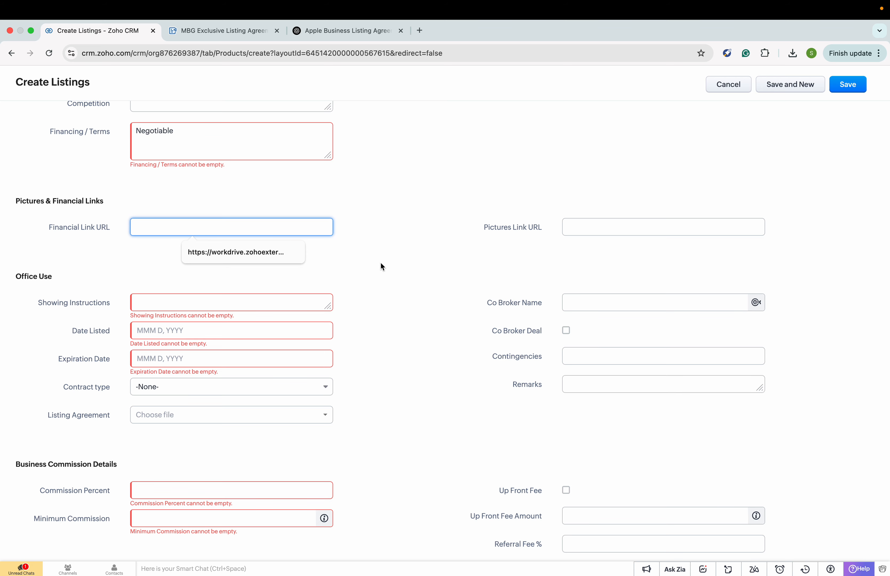
{"action": "scroll", "coordinate": [381, 266], "scroll_direction": "down", "scroll_amount": 3}
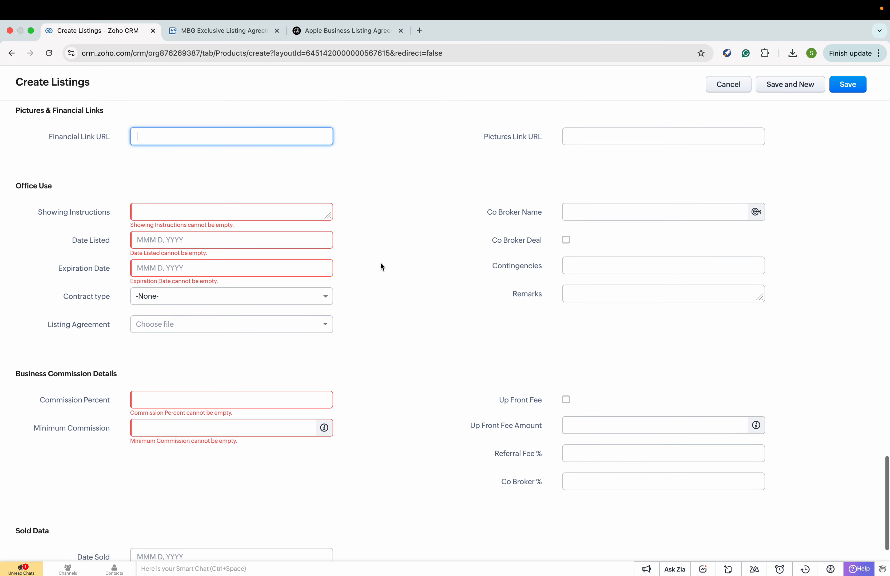
{"action": "left_click", "coordinate": [179, 216]}
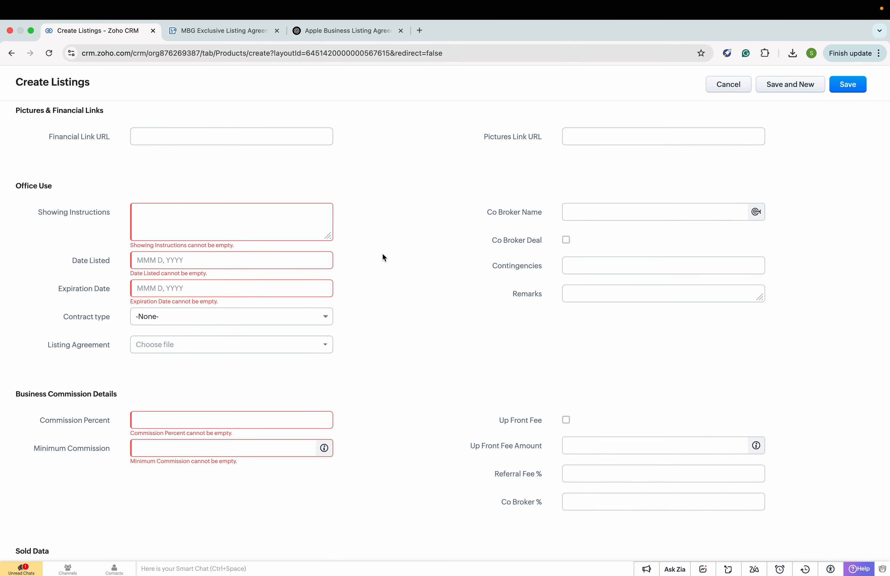
{"action": "scroll", "coordinate": [383, 258], "scroll_direction": "up", "scroll_amount": 2}
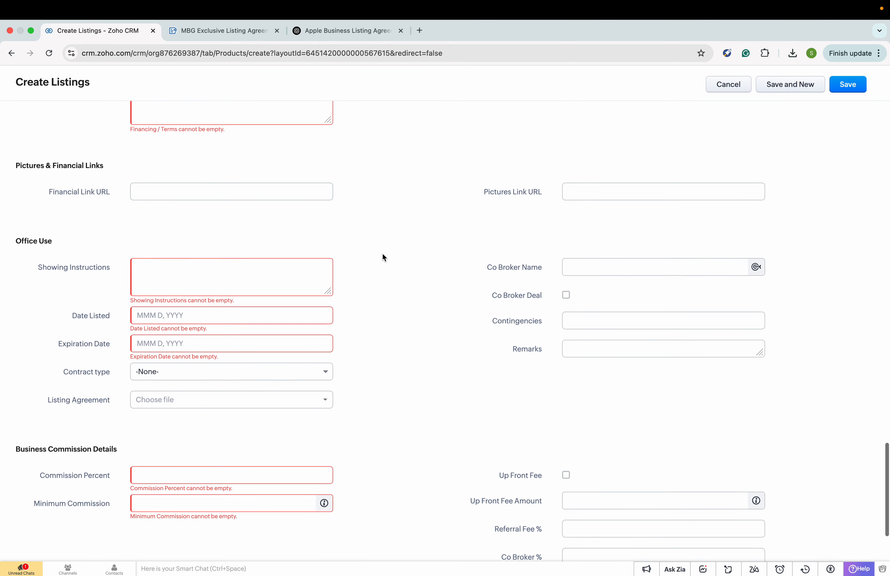
{"action": "scroll", "coordinate": [384, 257], "scroll_direction": "down", "scroll_amount": 2}
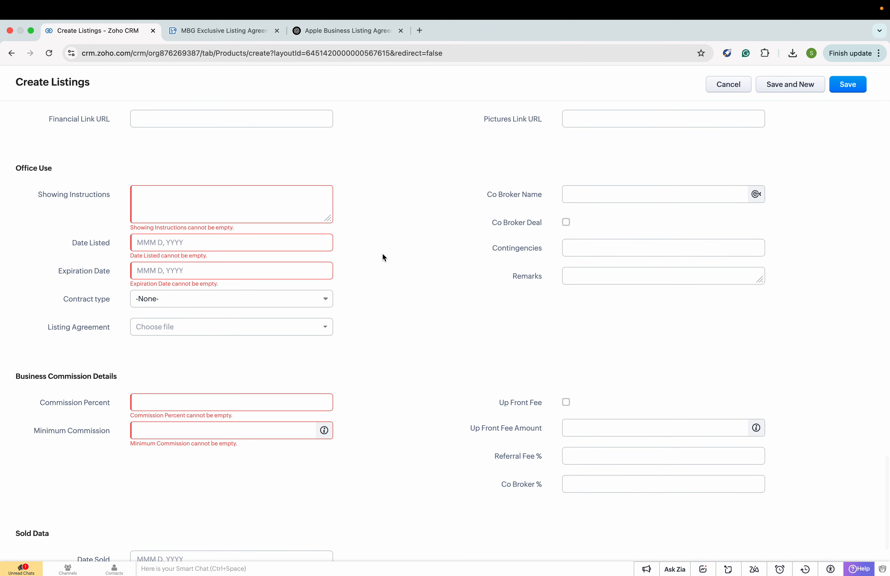
{"action": "type", "text": "Contact Scott for showings"}
{"action": "left_click", "coordinate": [250, 247]}
{"action": "left_click", "coordinate": [214, 172]}
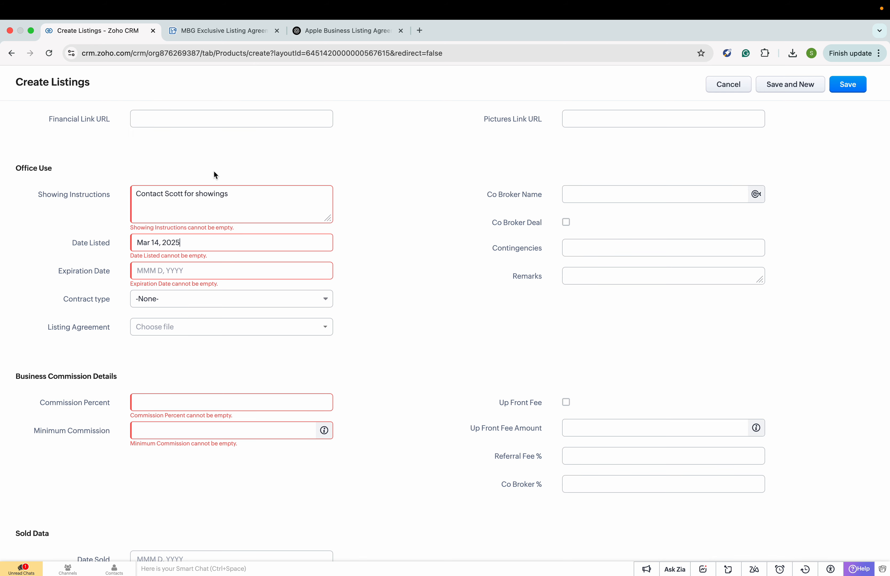
- Set the Expiration Date to Mar 14, 2026
{"action": "left_click", "coordinate": [210, 273]}
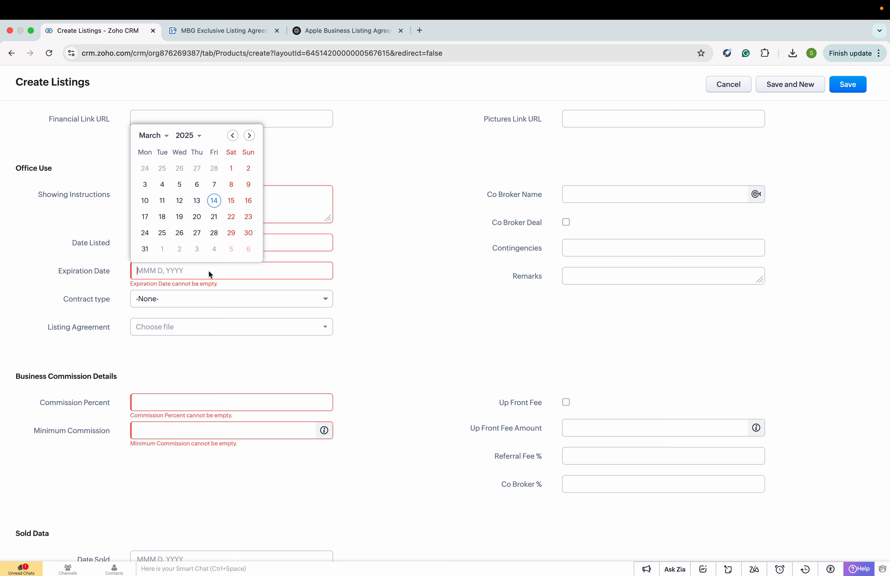
{"action": "left_click", "coordinate": [201, 136]}
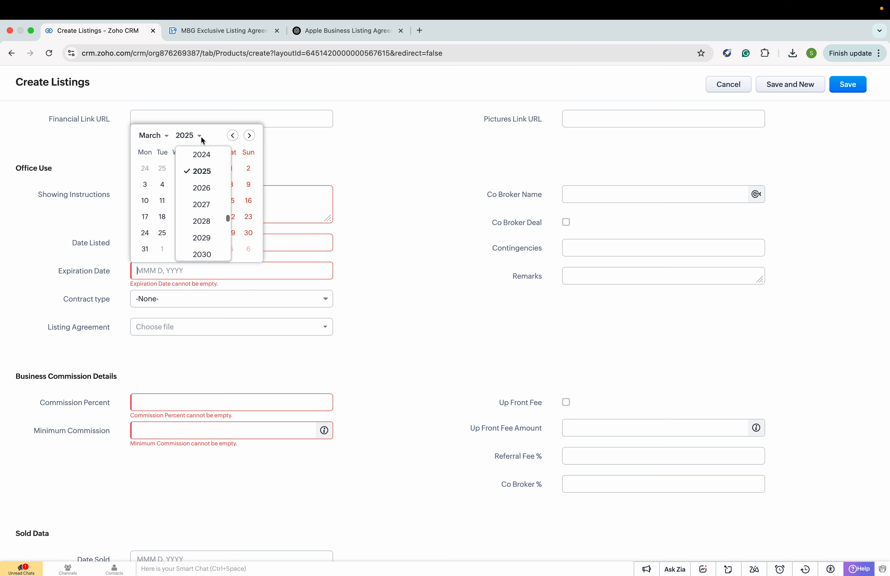
{"action": "left_click", "coordinate": [201, 187]}
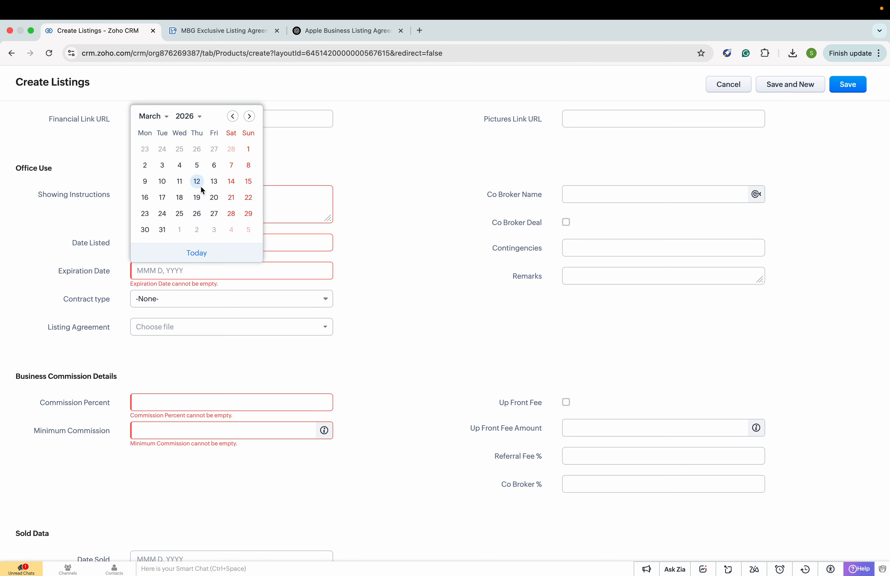
{"action": "left_click", "coordinate": [228, 183]}
- Set the Contract type to Exclusive Agreement, leaving the agreement attachment empty
{"action": "scroll", "coordinate": [241, 319], "scroll_direction": "down", "scroll_amount": 2}
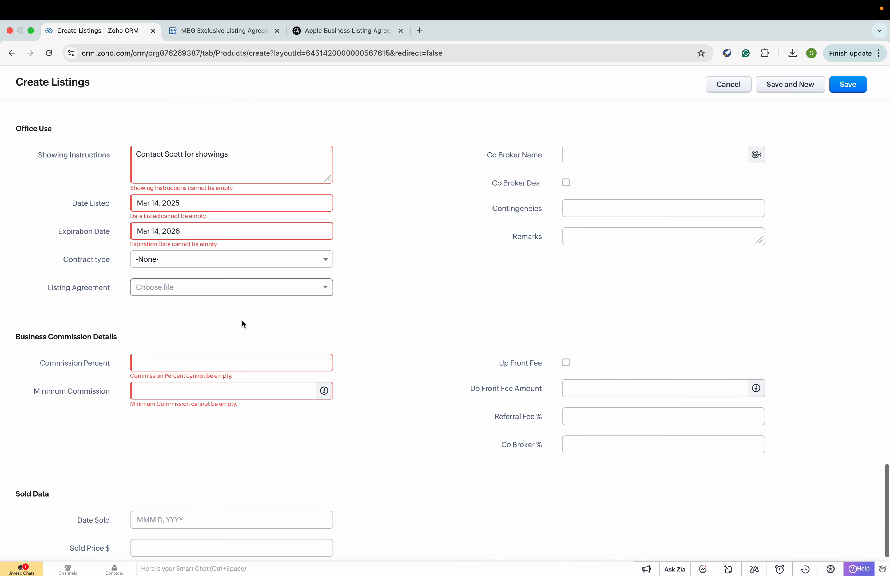
{"action": "left_click", "coordinate": [222, 266]}
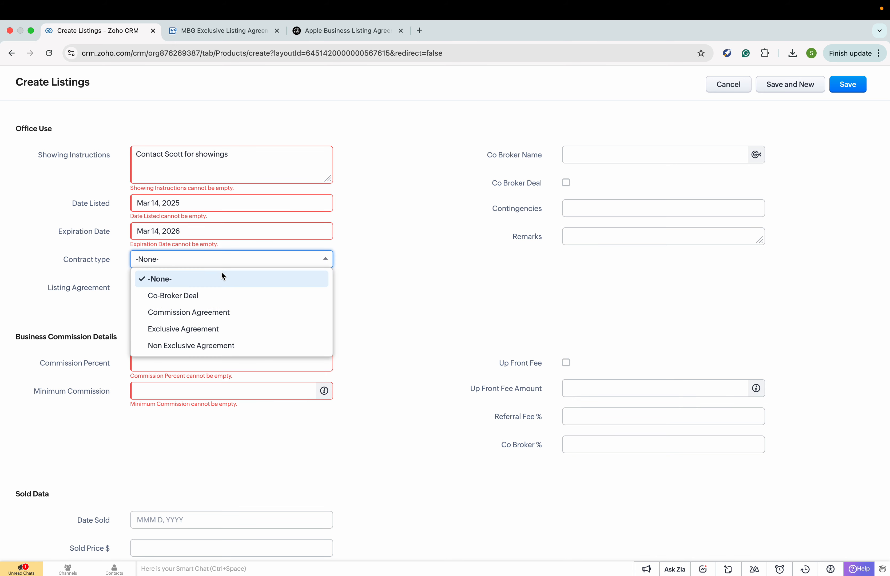
{"action": "left_click", "coordinate": [220, 330]}
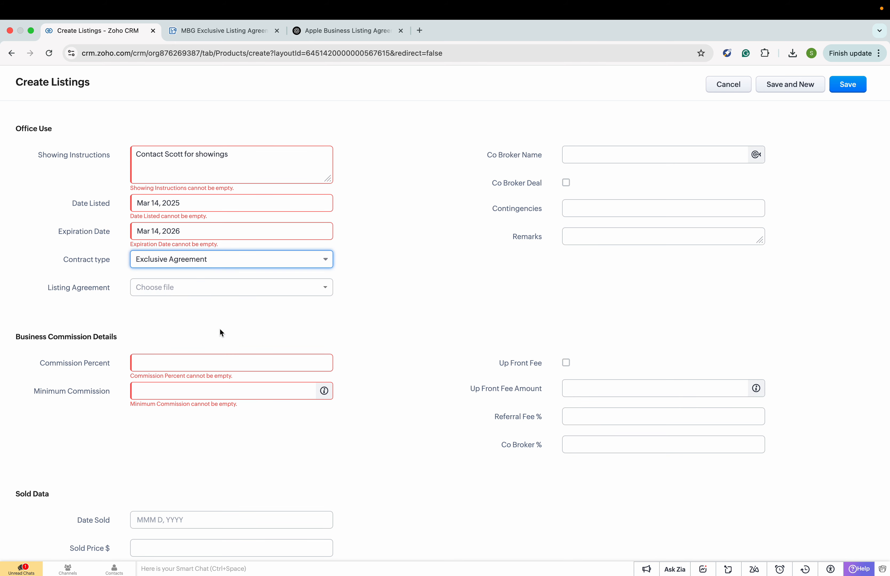
{"action": "left_click", "coordinate": [230, 296]}
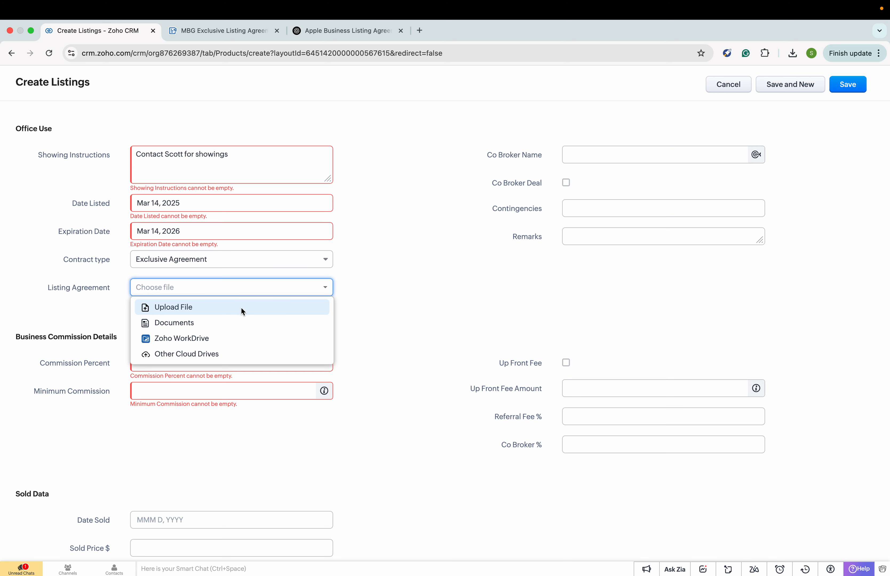
{"action": "left_click", "coordinate": [390, 299]}
- Enter 10 as Commission Percent and 15000 as Minimum Commission
{"action": "scroll", "coordinate": [373, 322], "scroll_direction": "down", "scroll_amount": 2}
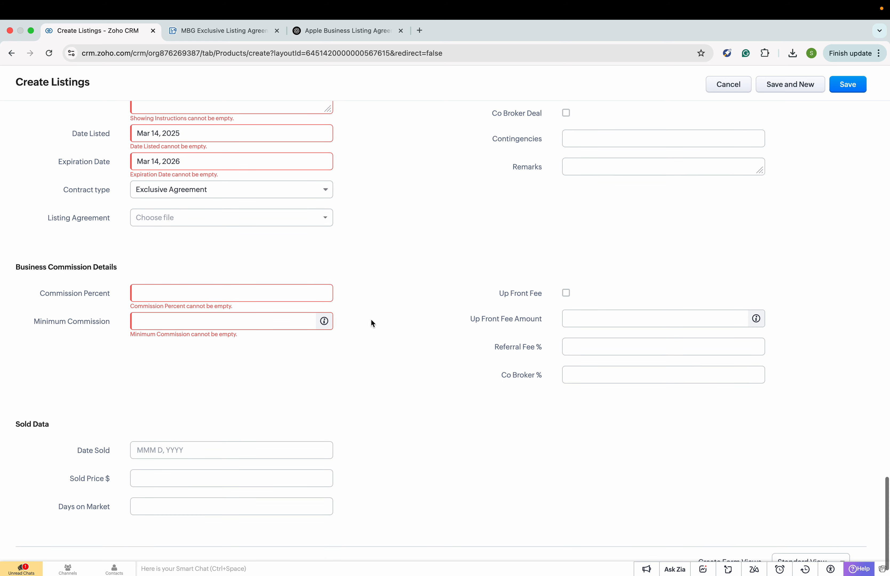
{"action": "left_click", "coordinate": [241, 289]}
{"action": "type", "text": "10"}
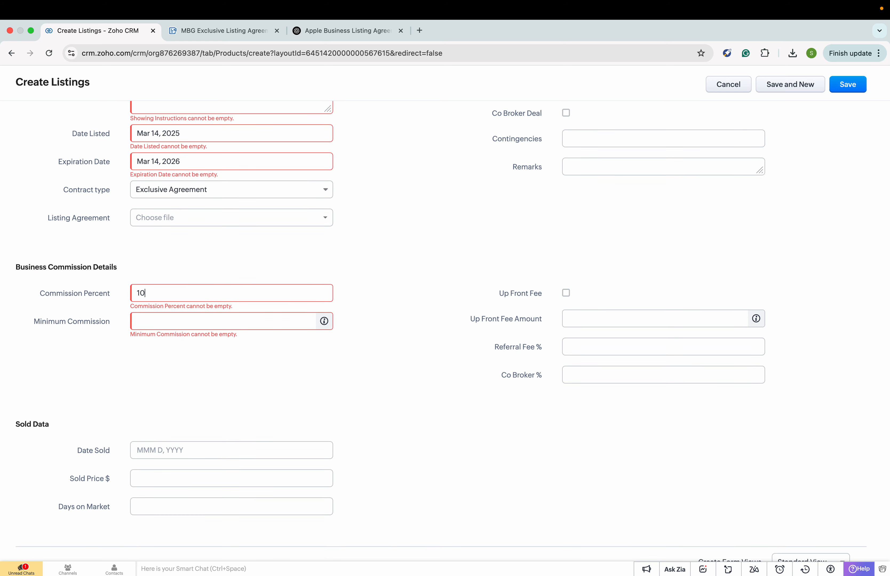
{"action": "left_click", "coordinate": [221, 320]}
{"action": "type", "text": "15000"}
{"action": "right_click", "coordinate": [420, 329]}
{"action": "left_click", "coordinate": [388, 363]}
{"action": "scroll", "coordinate": [387, 362], "scroll_direction": "down", "scroll_amount": 2}
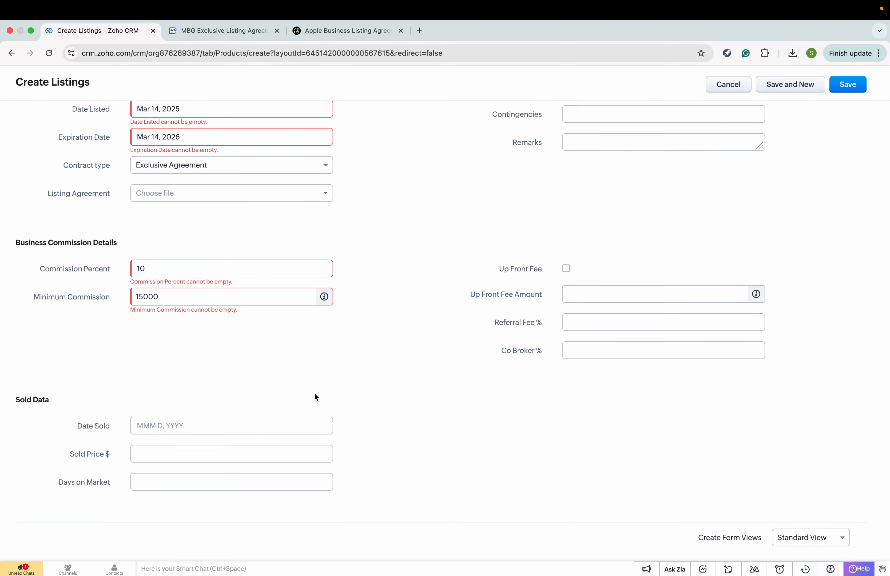
{"action": "scroll", "coordinate": [314, 393], "scroll_direction": "up", "scroll_amount": 12}
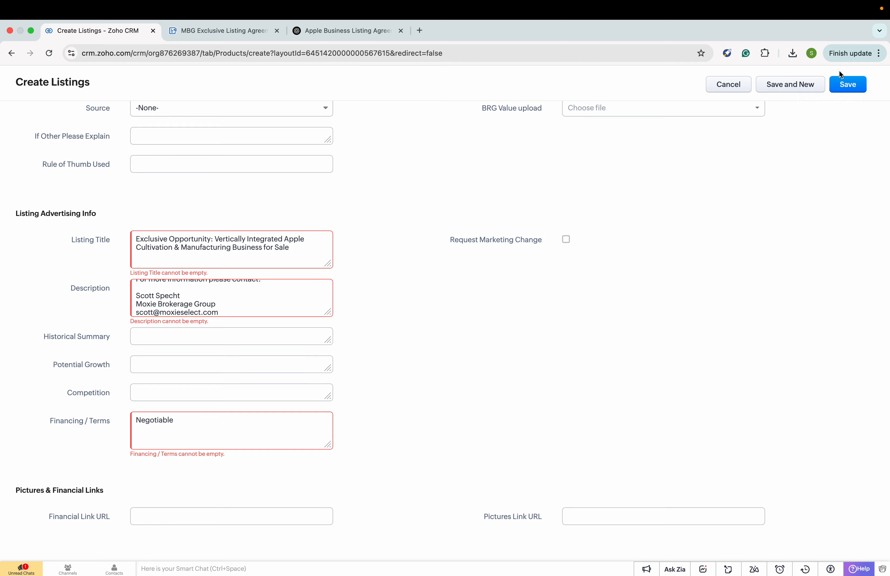
{"action": "left_click", "coordinate": [845, 86]}
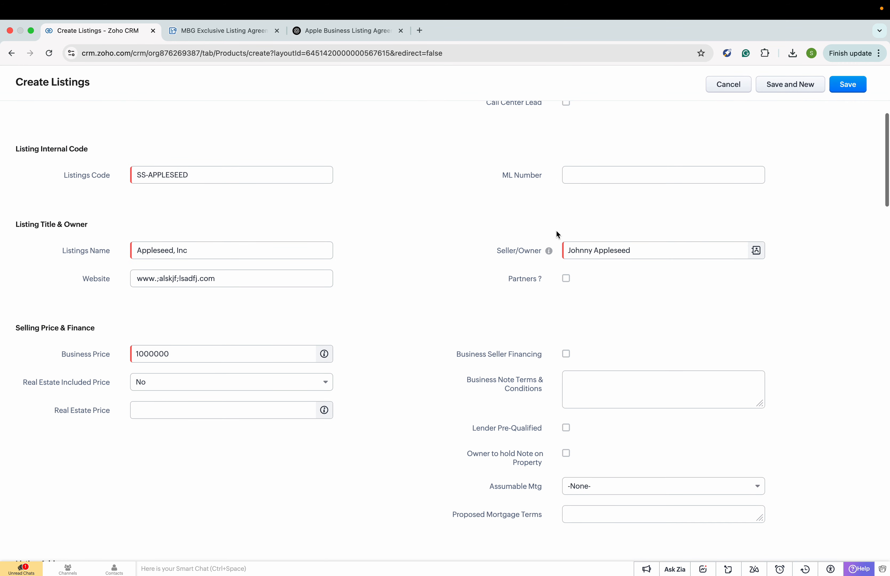
{"action": "scroll", "coordinate": [621, 189], "scroll_direction": "up", "scroll_amount": 6}
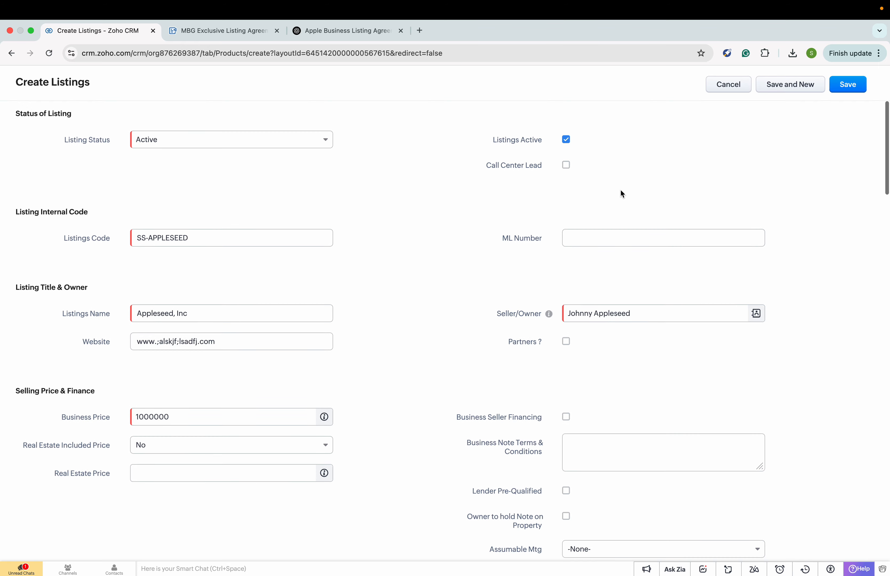
{"action": "scroll", "coordinate": [621, 189], "scroll_direction": "up", "scroll_amount": 2}
{"action": "left_click", "coordinate": [210, 421]}
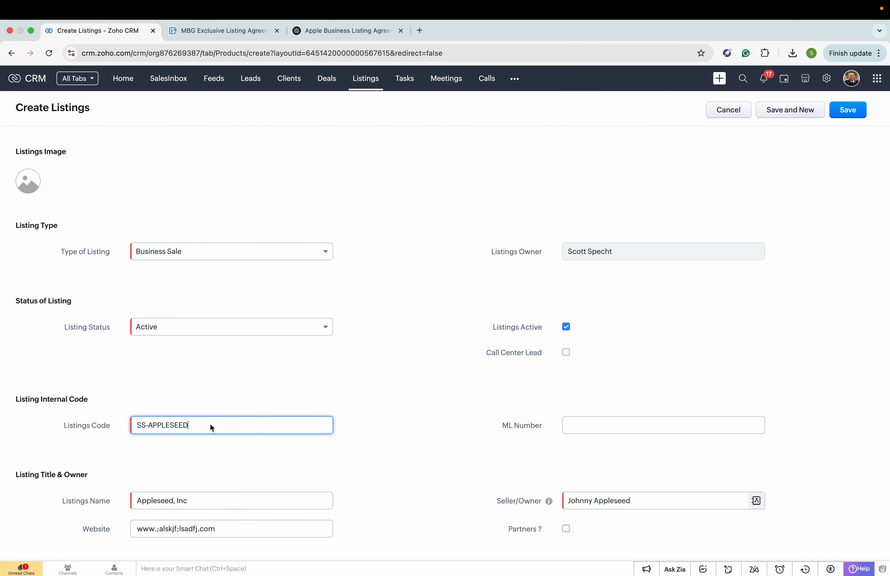
{"action": "scroll", "coordinate": [210, 427], "scroll_direction": "down", "scroll_amount": 2}
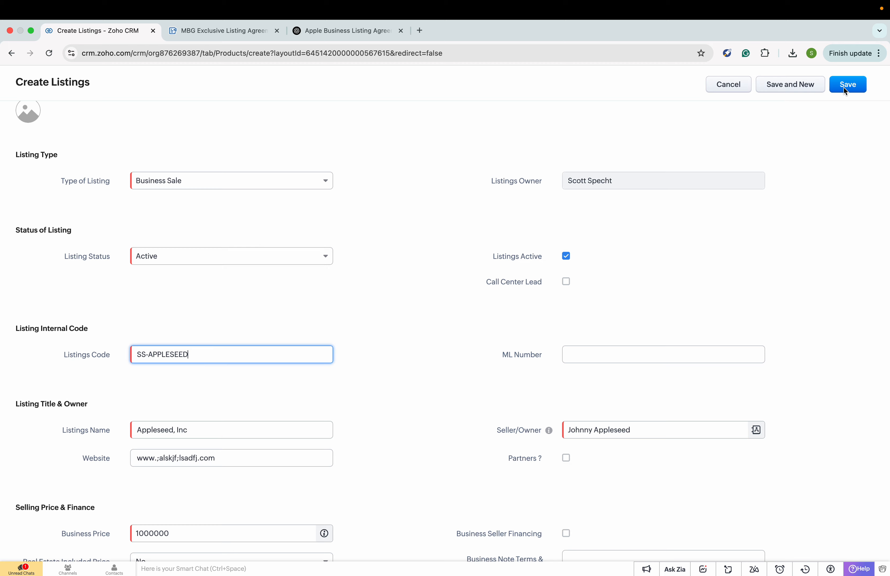
{"action": "mouse_move", "coordinate": [510, 3]}
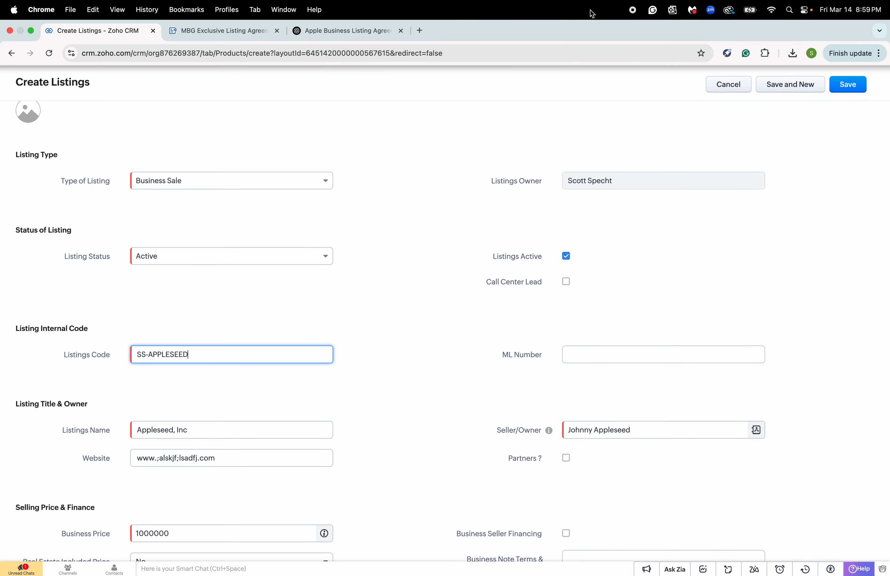